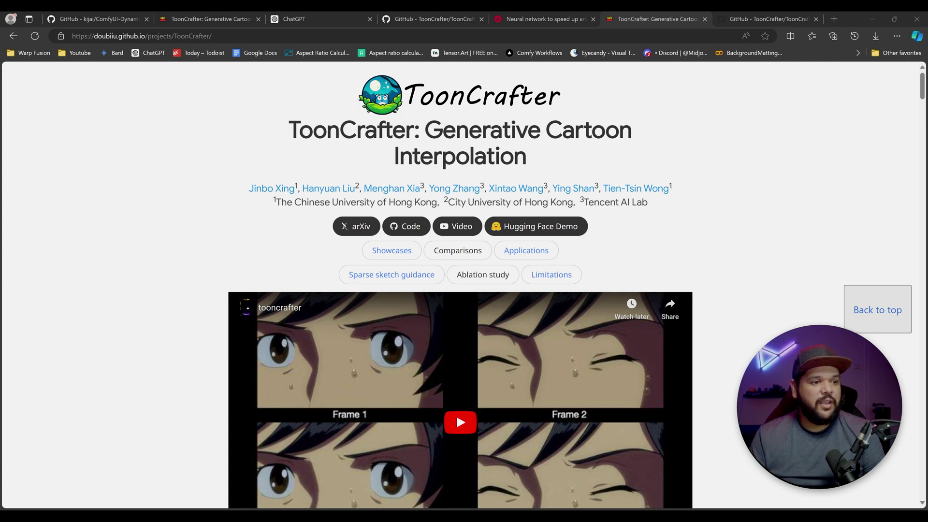
Step: Scroll the ToonCrafter project page down past the demo video
scroll(767, 207, down, 4)
scroll(677, 246, up, 1)
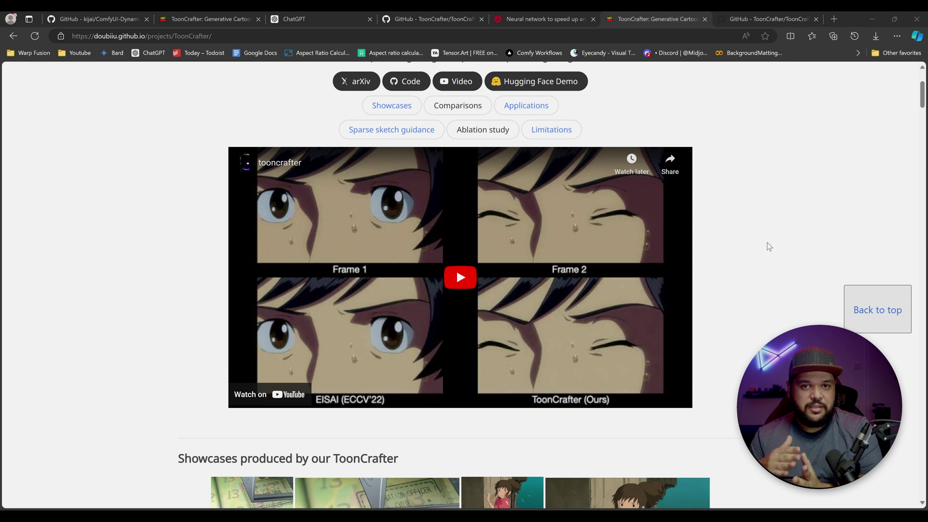
scroll(377, 370, down, 8)
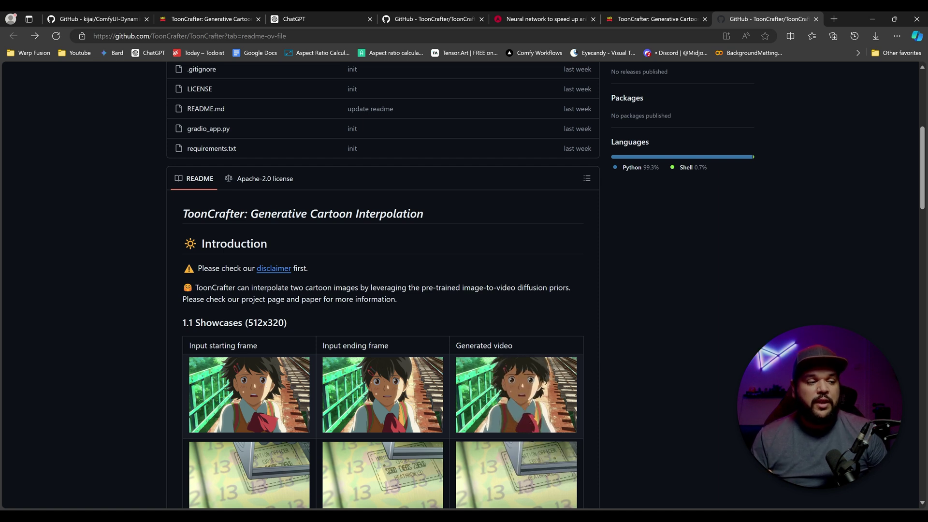
scroll(252, 314, down, 3)
scroll(251, 314, up, 1)
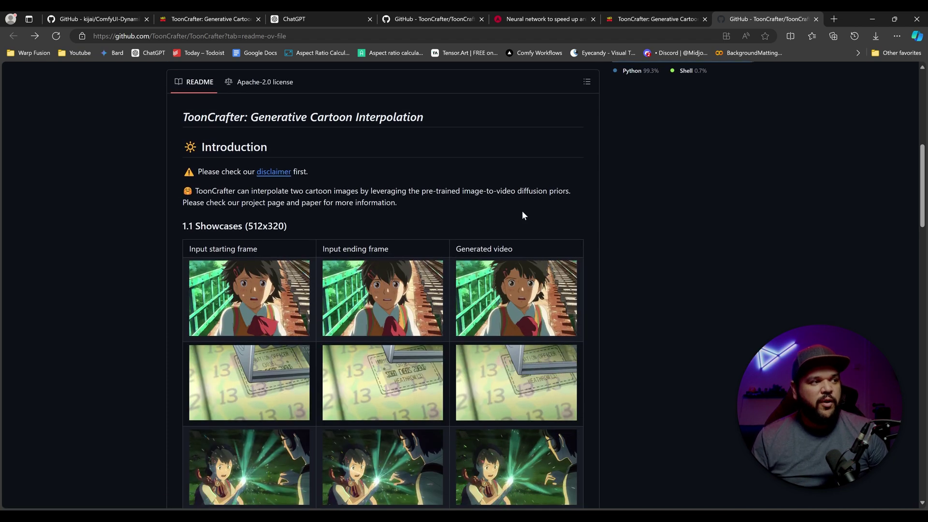
scroll(279, 307, down, 2)
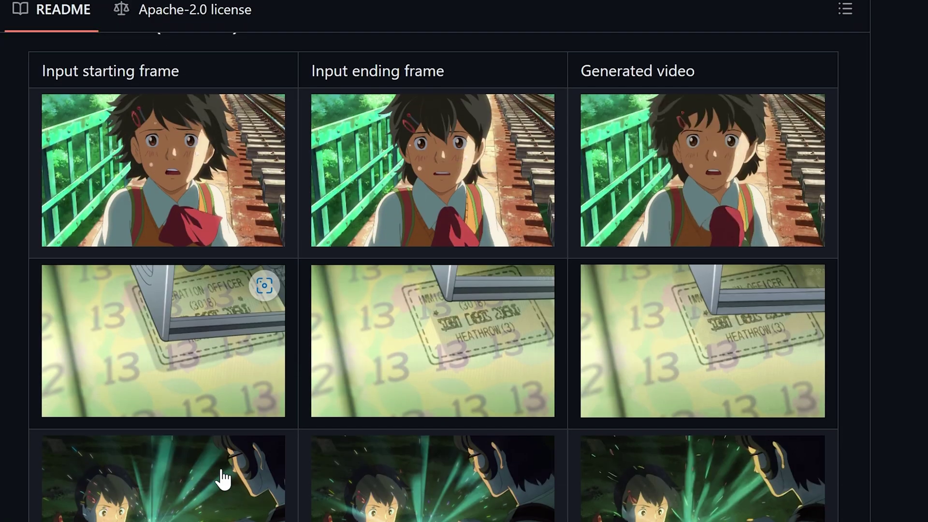
scroll(303, 284, up, 2)
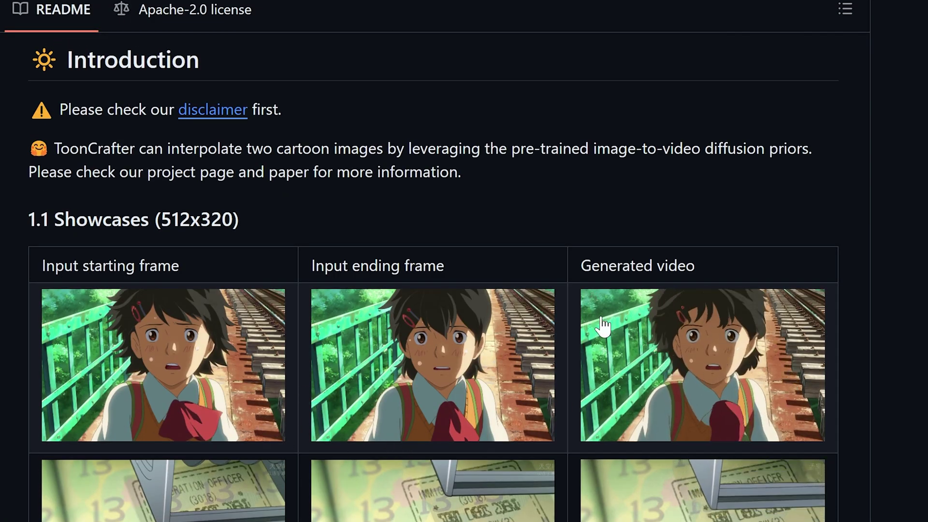
scroll(757, 364, down, 2)
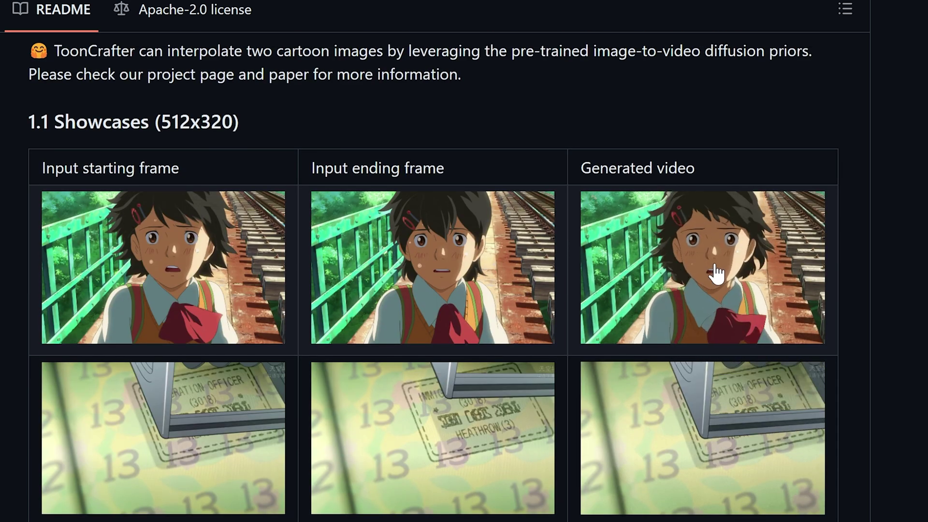
scroll(716, 338, down, 2)
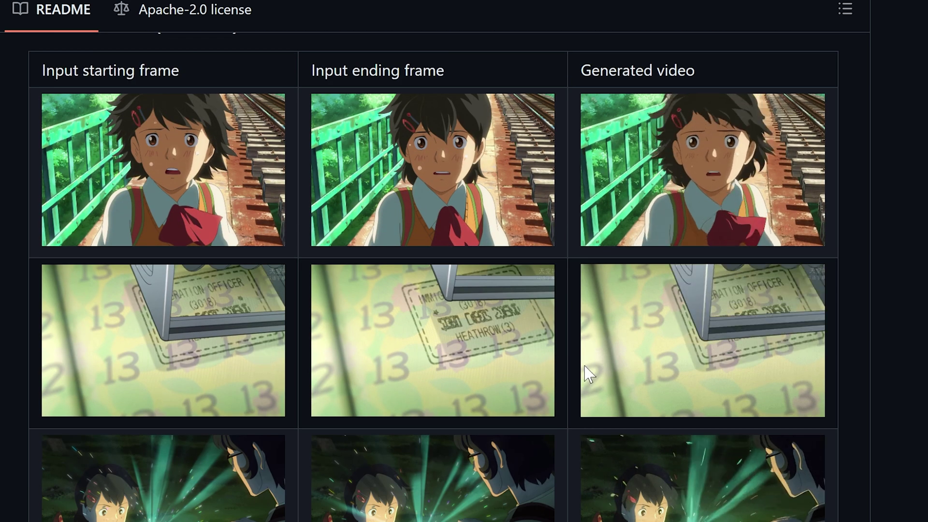
click(735, 356)
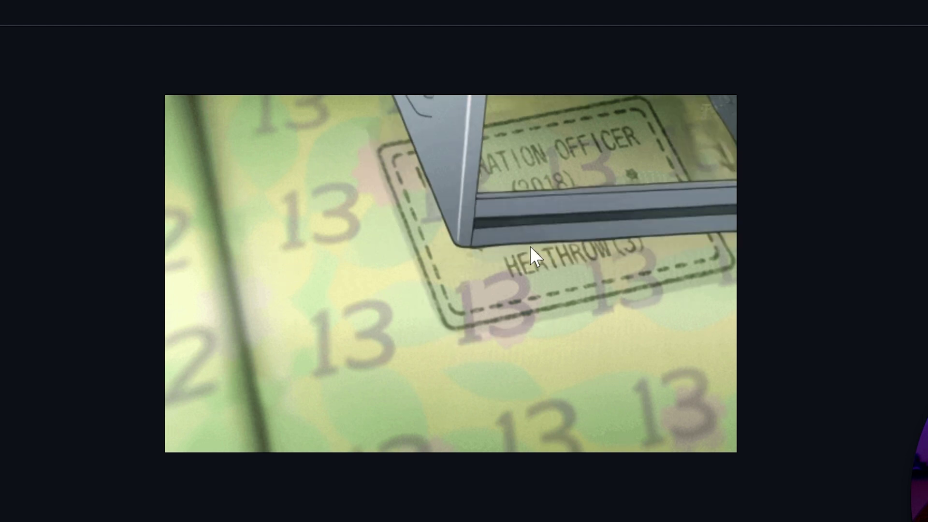
click(515, 245)
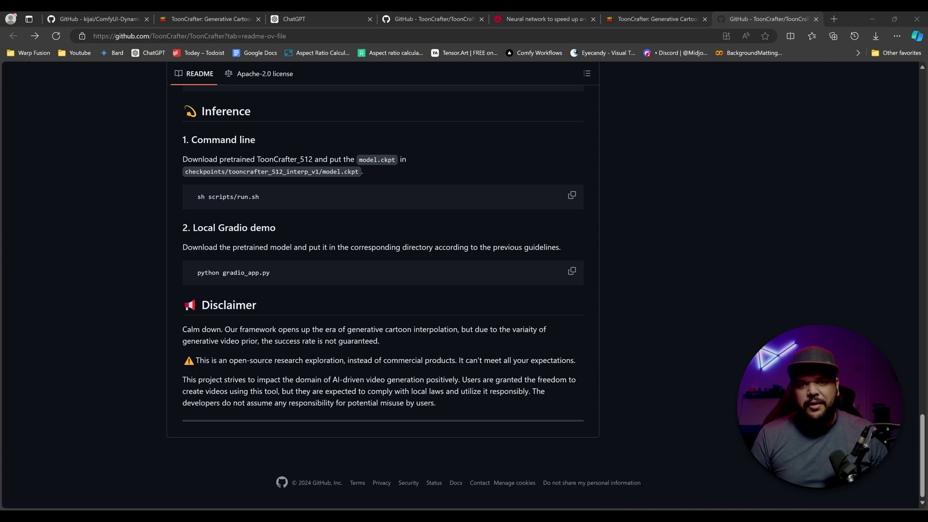
scroll(383, 290, up, 20)
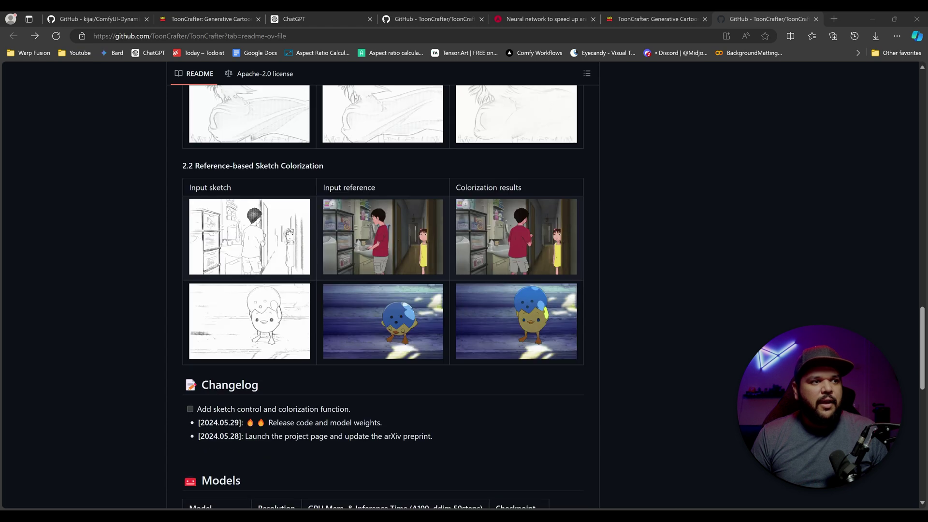
scroll(323, 362, up, 15)
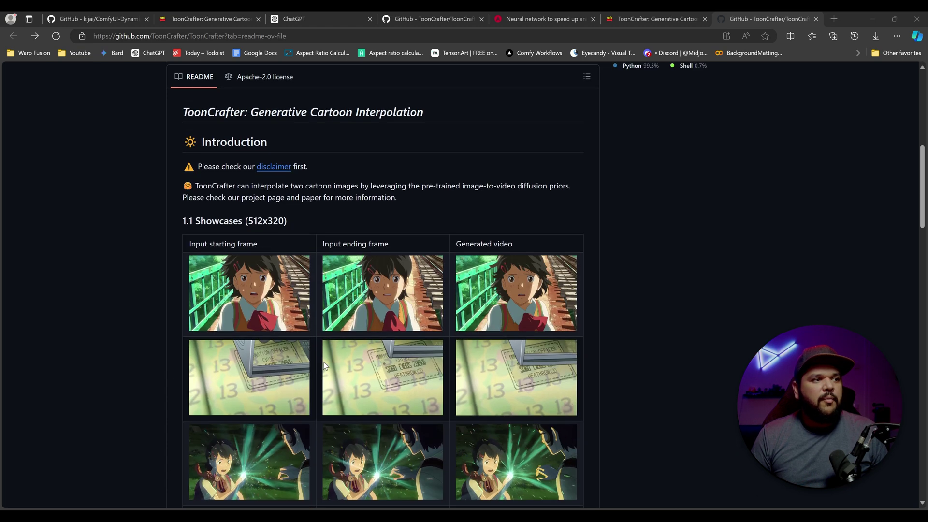
scroll(323, 361, down, 1)
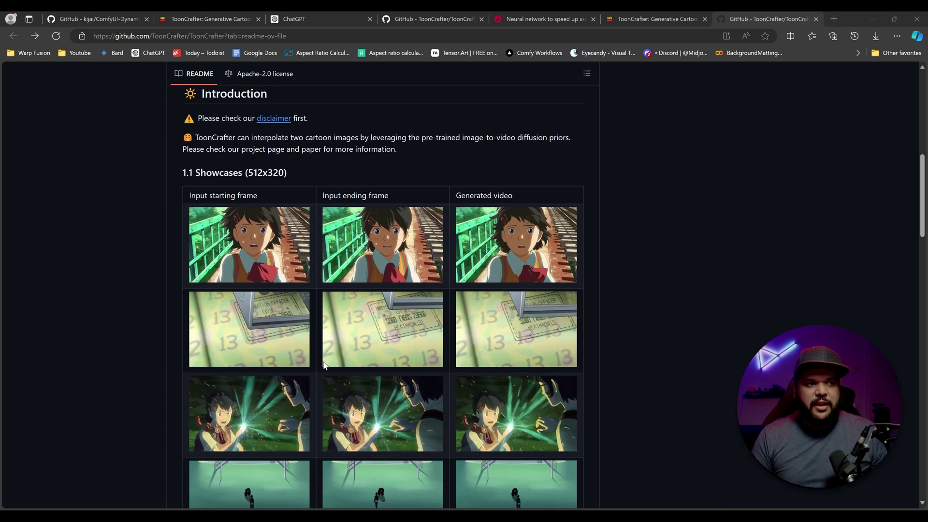
scroll(325, 368, down, 4)
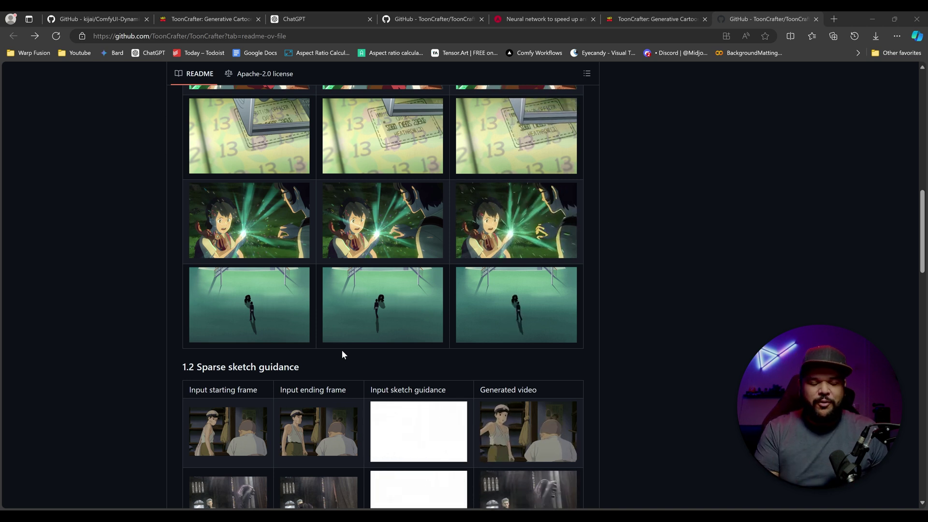
scroll(342, 351, down, 4)
scroll(342, 355, down, 3)
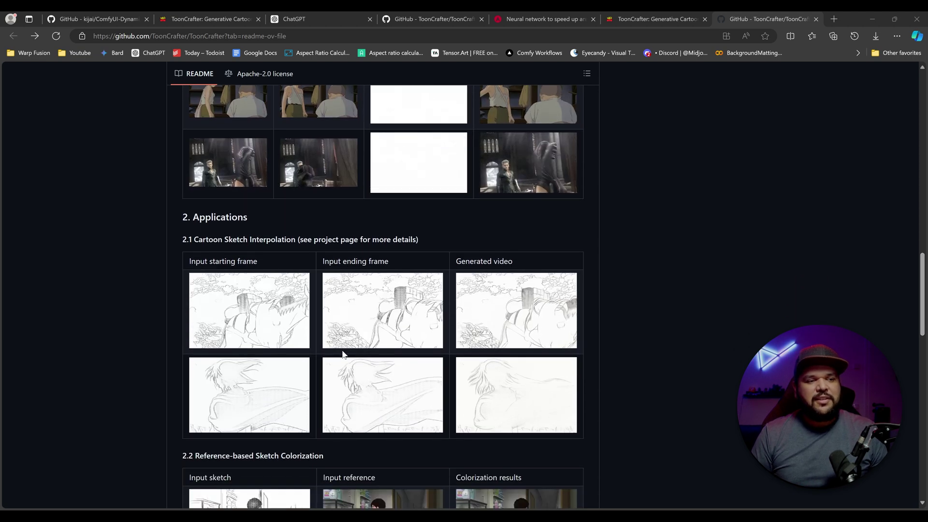
scroll(340, 358, down, 6)
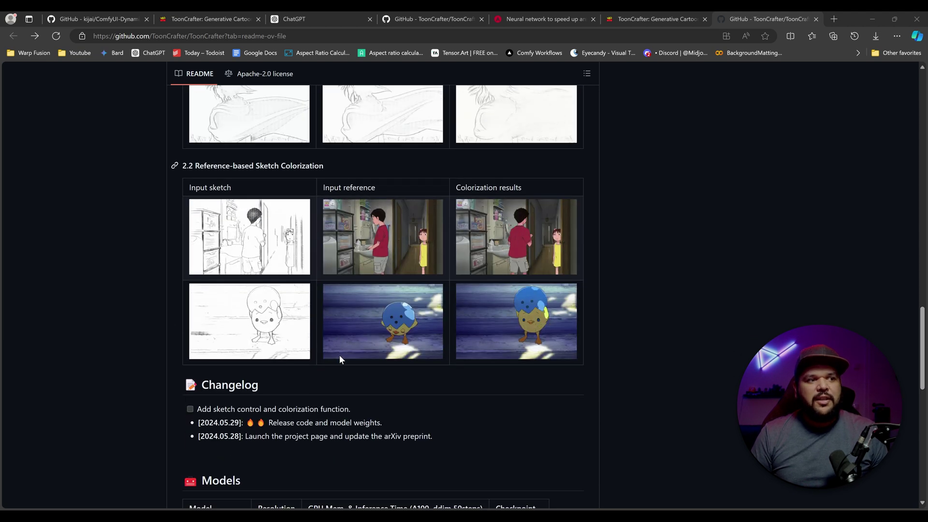
scroll(340, 359, up, 15)
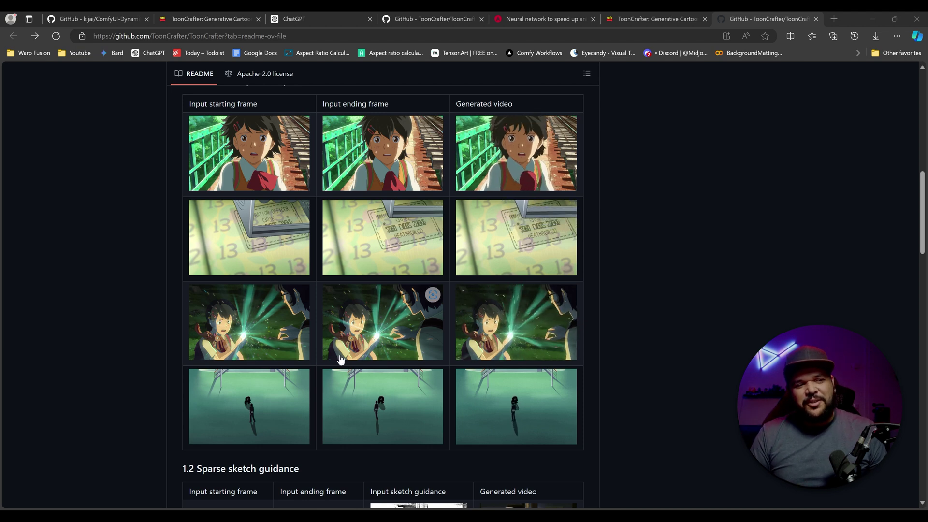
scroll(361, 370, up, 1)
scroll(361, 369, up, 3)
scroll(362, 370, down, 2)
scroll(361, 372, down, 1)
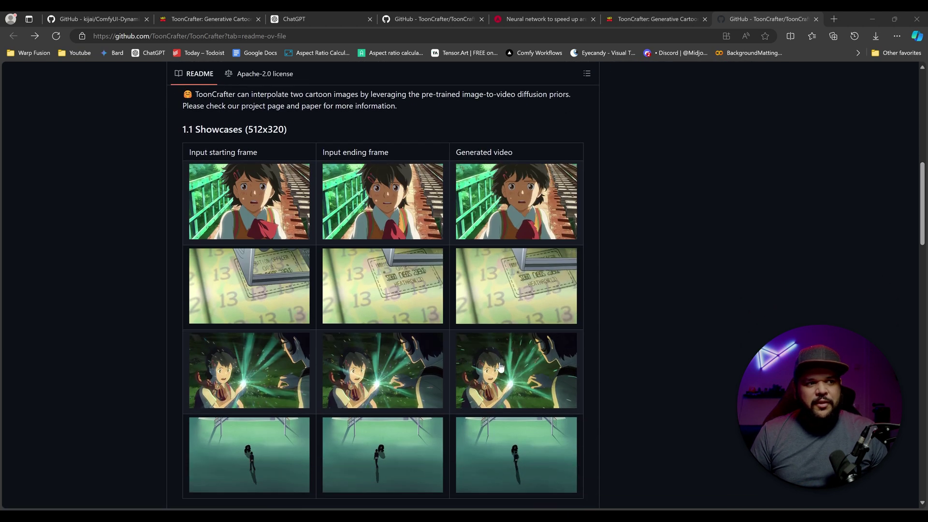
Step: View the passport example's 03.gif on its own, then return to the README showcase table
click(537, 304)
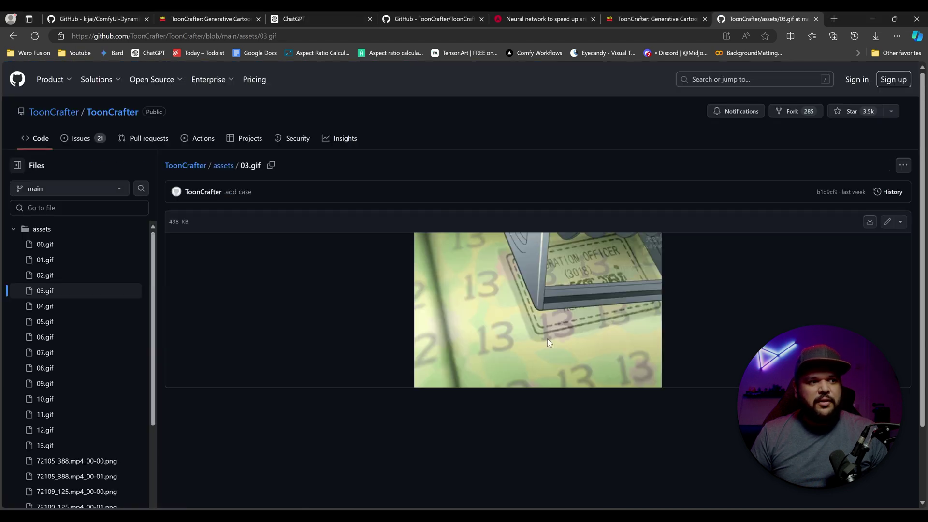
scroll(545, 334, down, 1)
scroll(550, 309, up, 1)
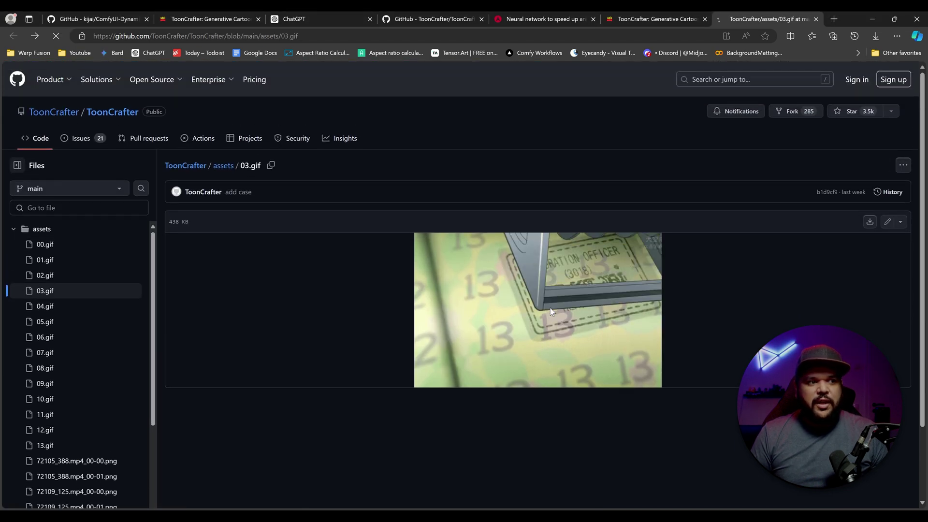
key(alt+Left)
scroll(551, 313, down, 3)
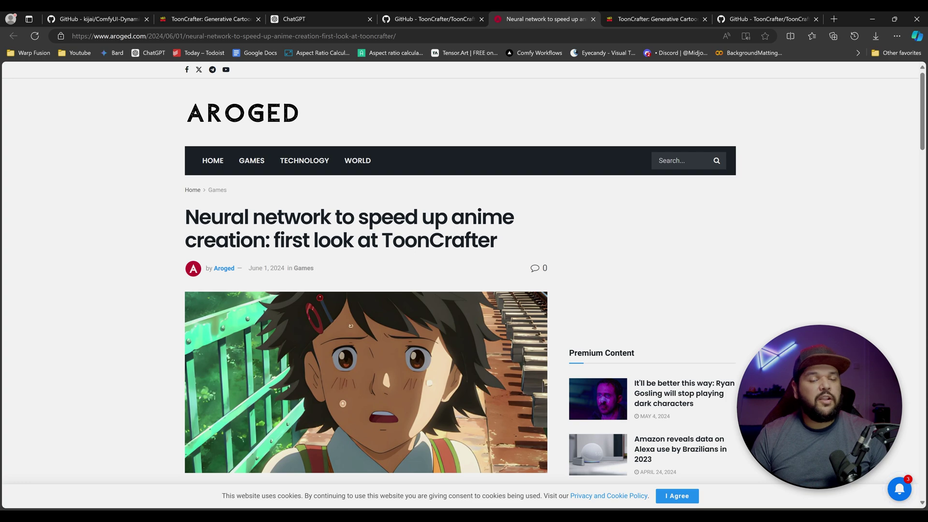
Step: Read the Aroged ToonCrafter article through to its end
scroll(366, 271, down, 5)
scroll(337, 293, down, 5)
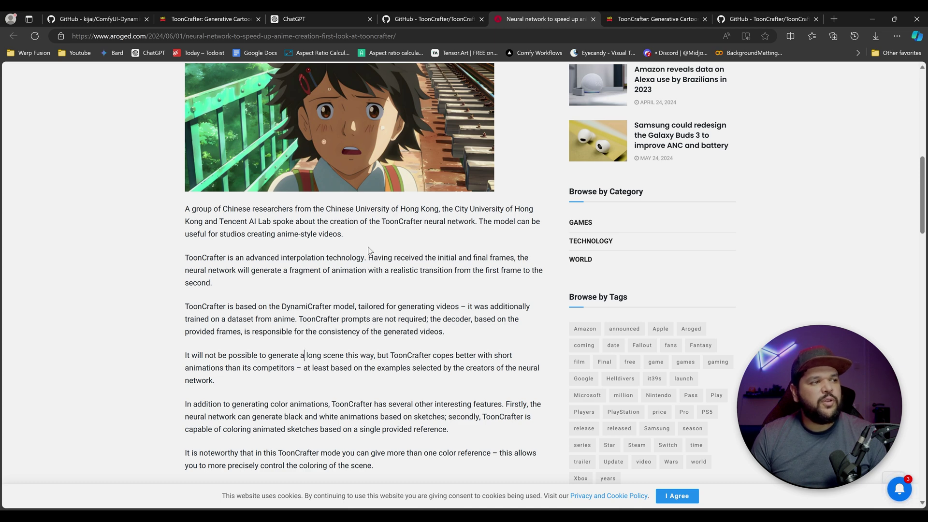
scroll(370, 251, down, 2)
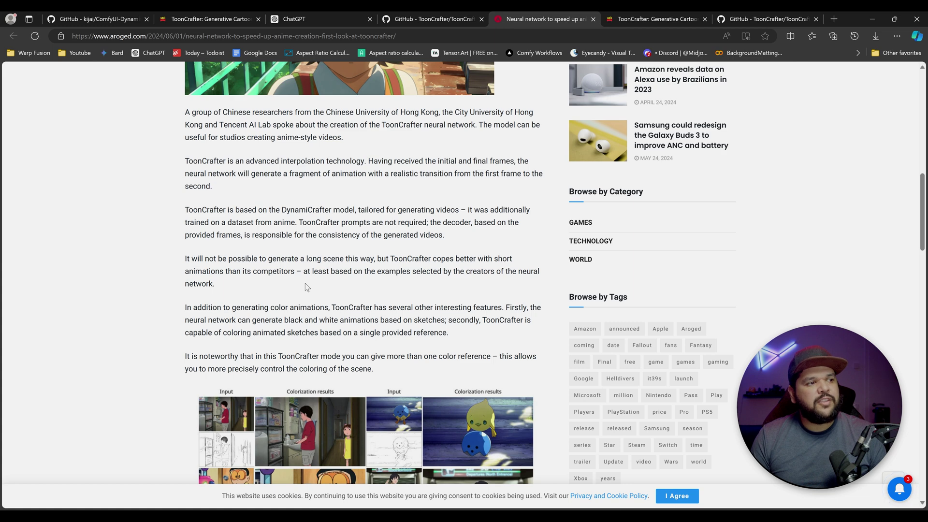
scroll(304, 258, down, 2)
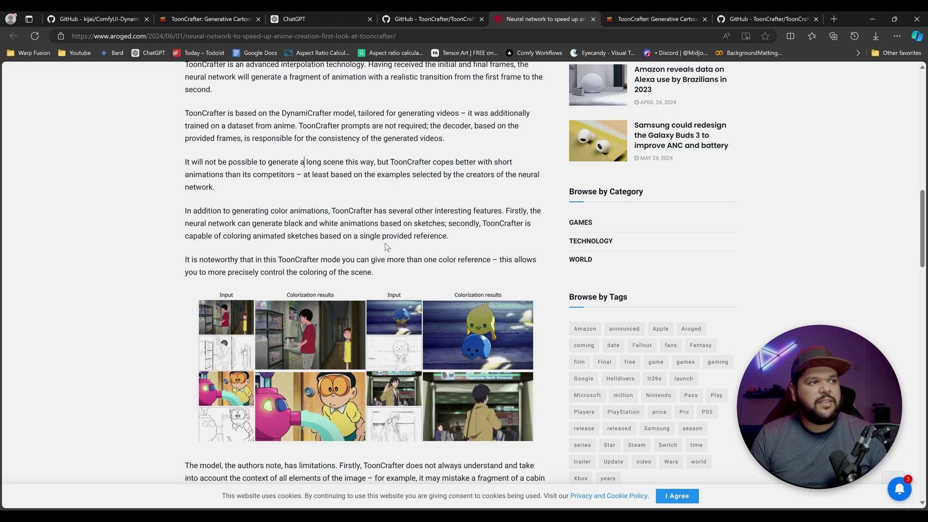
scroll(249, 233, down, 1)
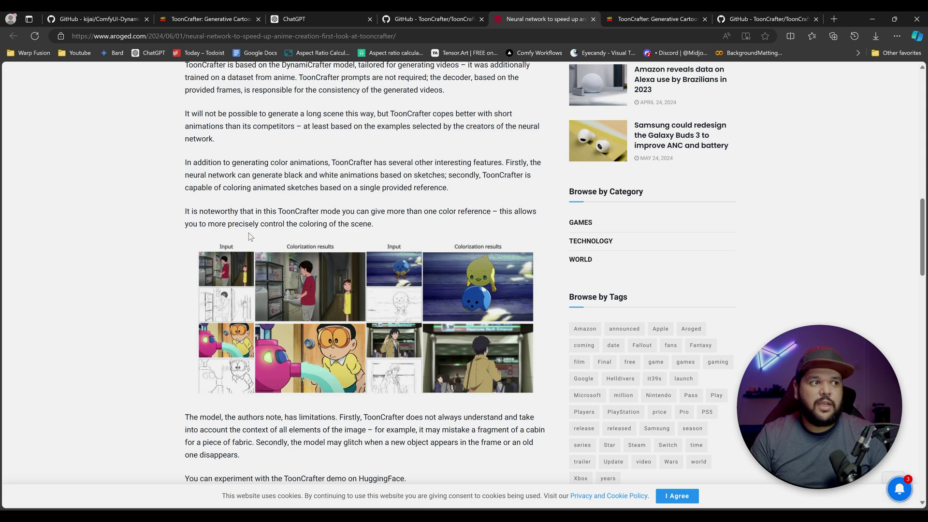
scroll(250, 233, down, 4)
scroll(259, 233, up, 1)
scroll(259, 233, up, 3)
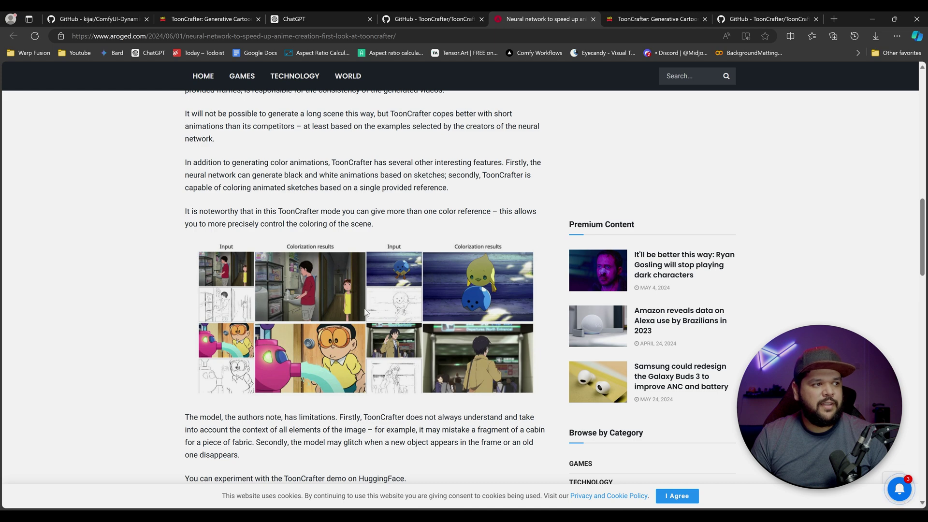
scroll(365, 311, down, 4)
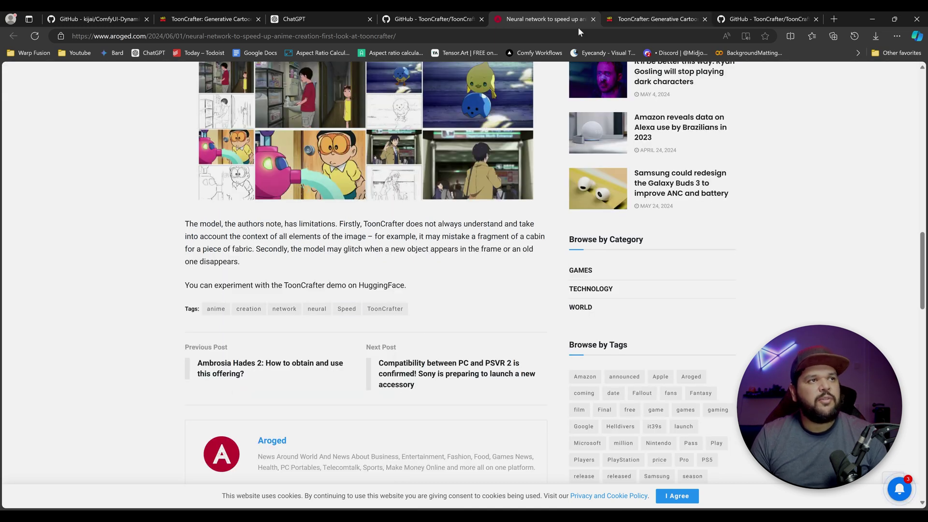
Step: Pass through the GitHub and ChatGPT tabs back to the ToonCrafter project page
click(425, 13)
click(341, 13)
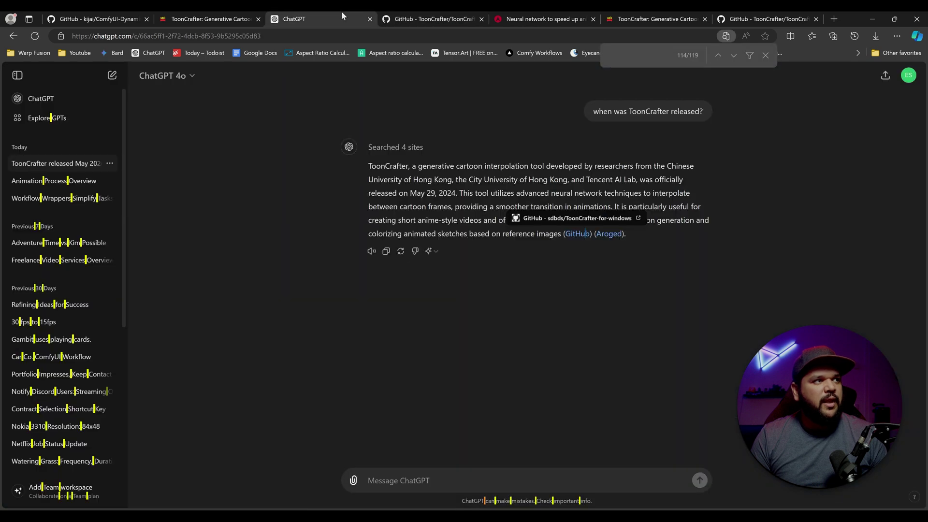
click(220, 17)
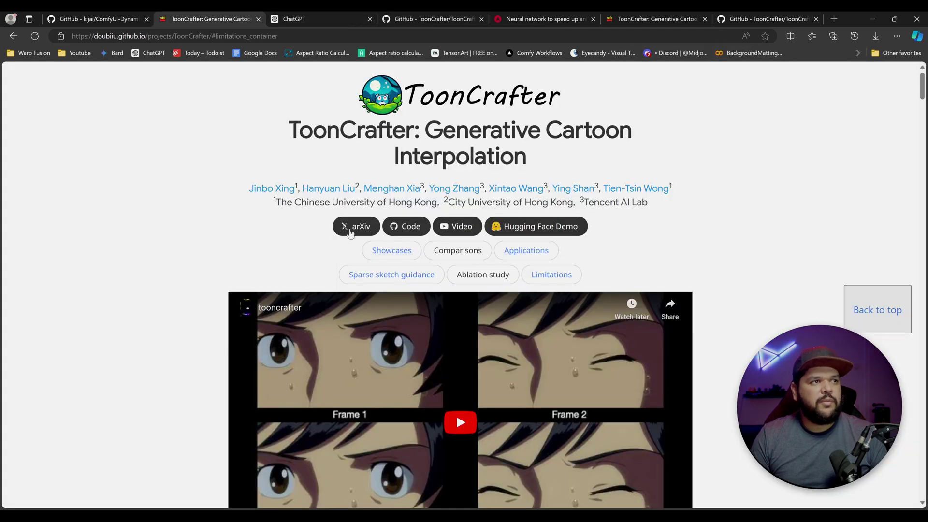
Step: Jump to the project page's Limitations section
click(556, 277)
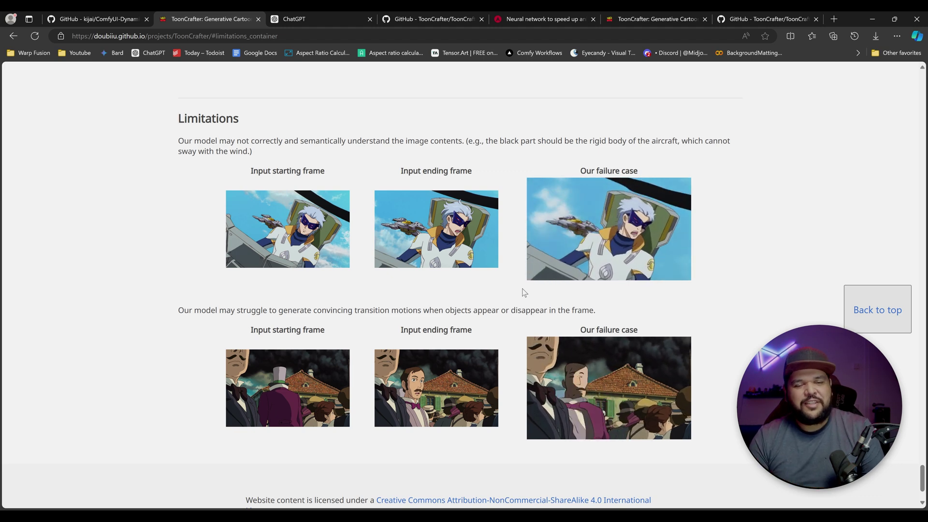
scroll(382, 239, up, 1)
scroll(382, 239, down, 1)
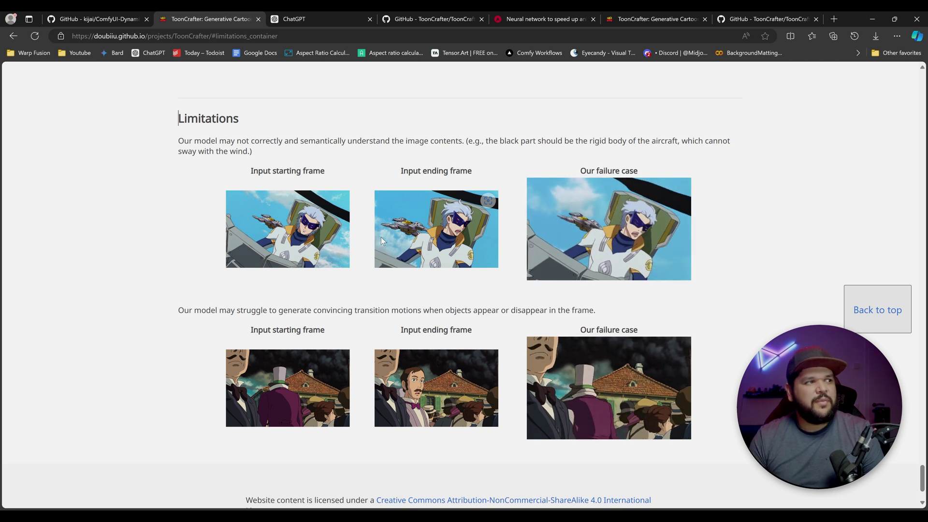
scroll(79, 233, up, 1)
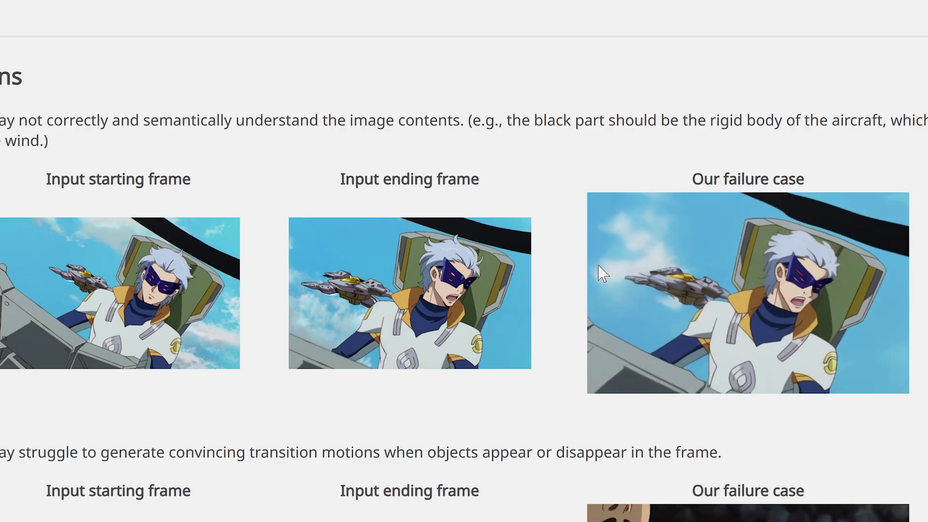
Step: Watch the object-appearance failure case full screen, then return to the page
mouse_move(831, 223)
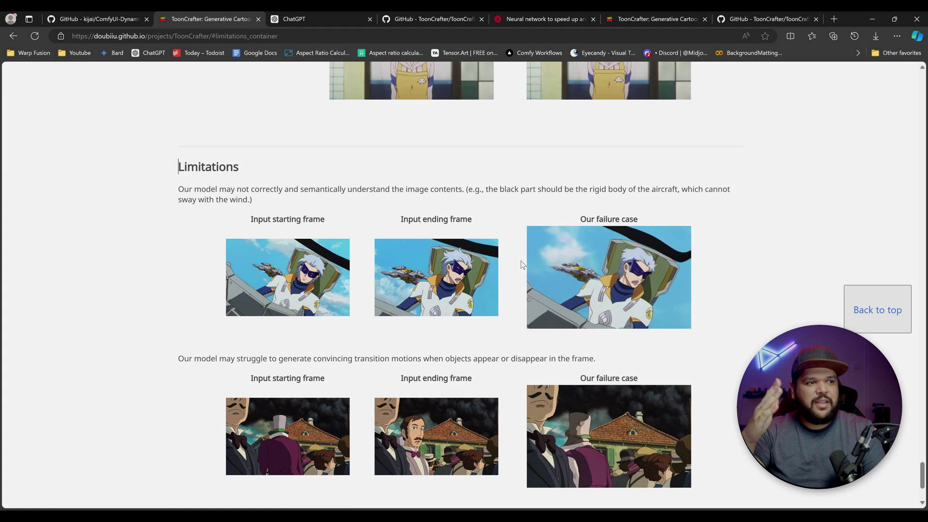
scroll(521, 265, down, 1)
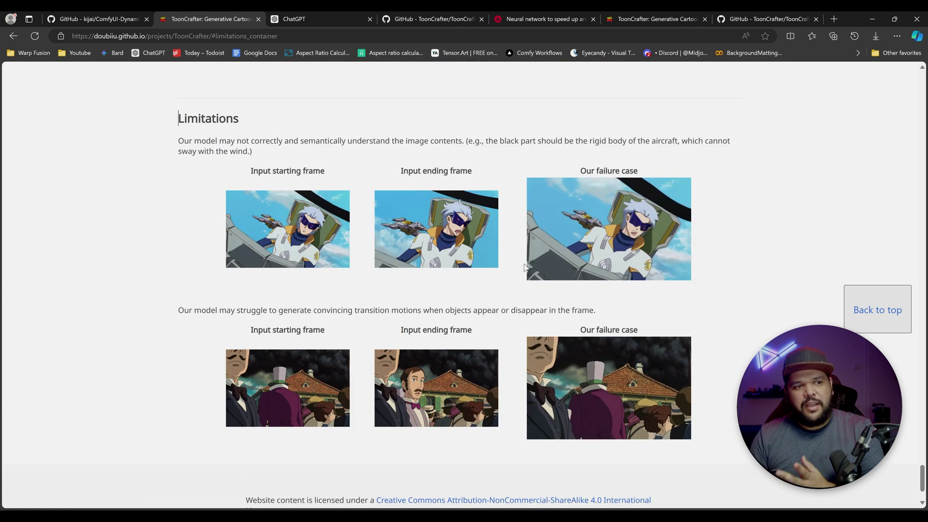
scroll(520, 277, down, 2)
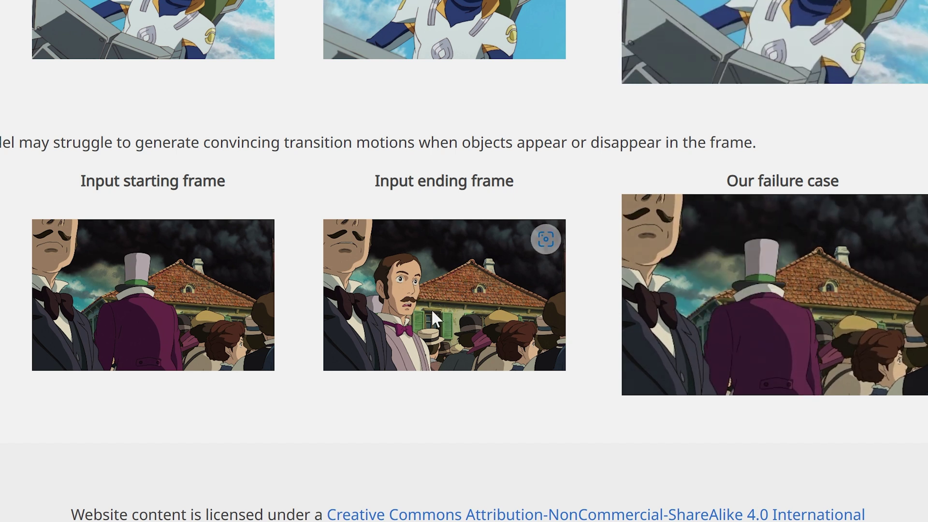
double_click(859, 326)
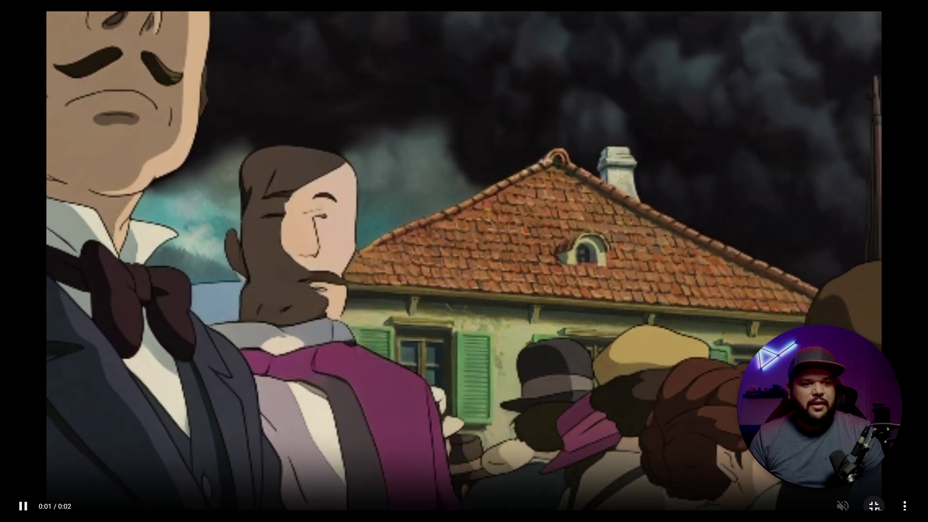
click(874, 506)
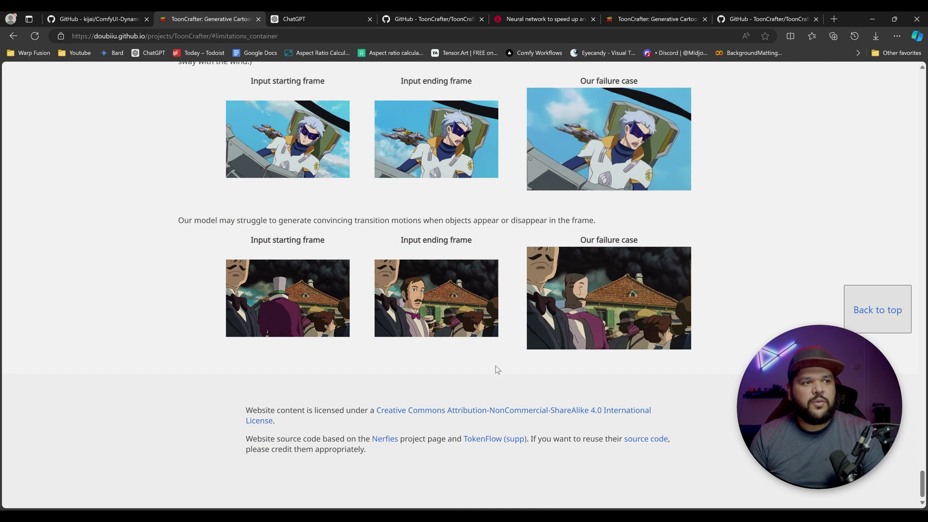
Step: Scroll up to the Dual-reference-based 3D VAE decoder comparisons
scroll(498, 369, up, 1)
scroll(498, 370, down, 1)
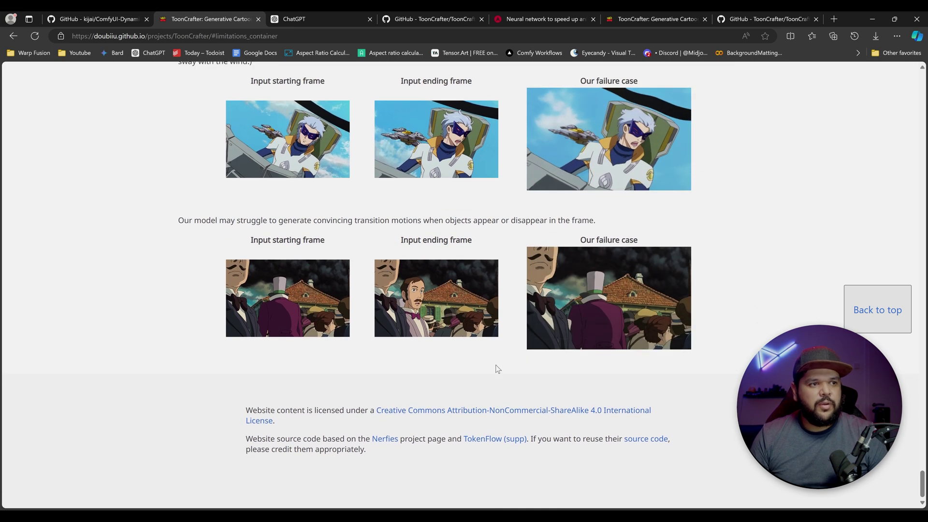
scroll(474, 330, up, 7)
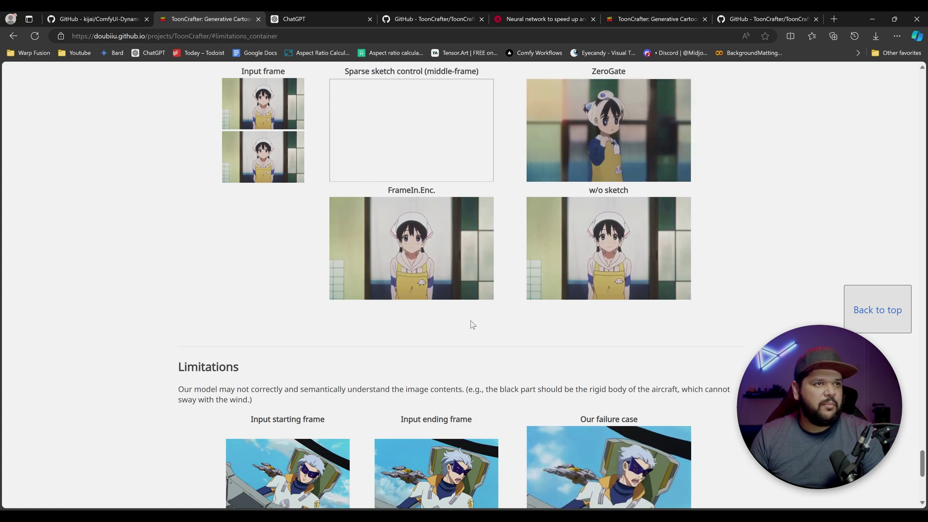
scroll(471, 325, up, 5)
scroll(470, 320, up, 2)
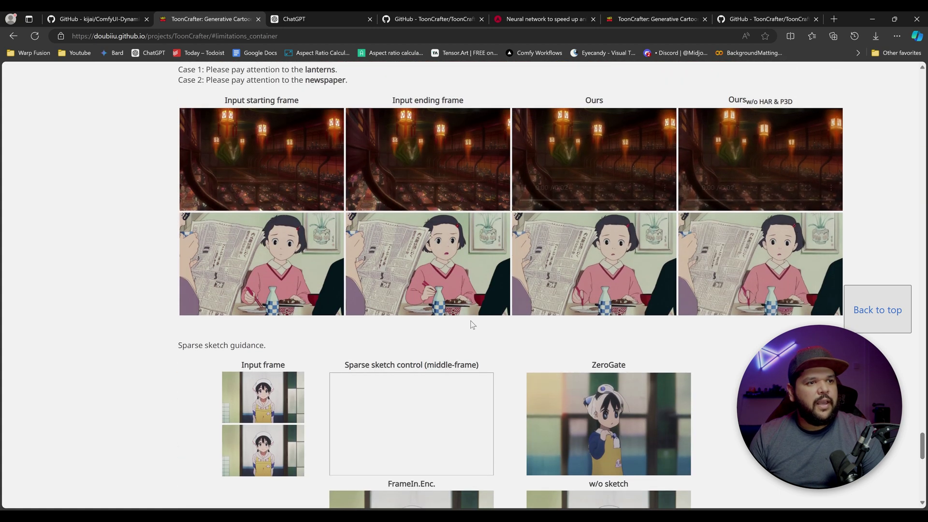
scroll(471, 320, down, 1)
scroll(470, 320, up, 2)
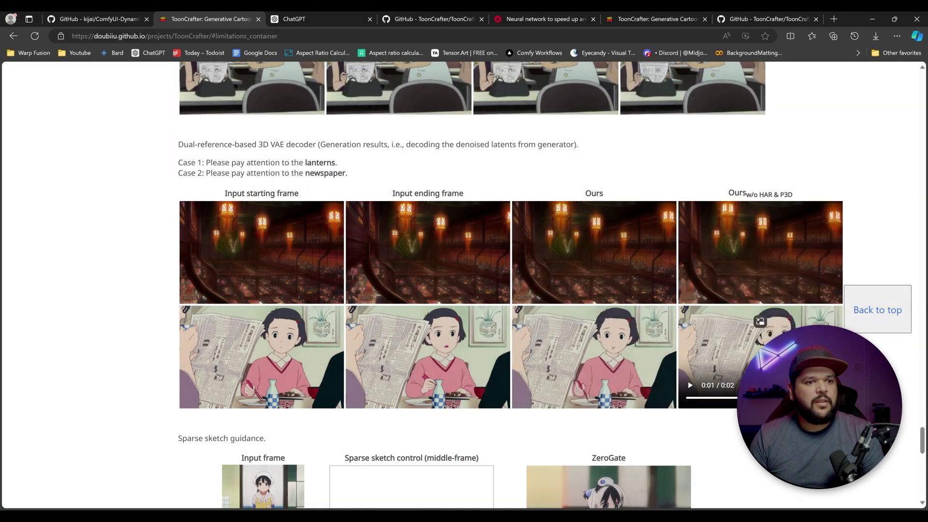
Step: Play the Ours newspaper result full screen, then exit back to the page
double_click(624, 350)
click(623, 350)
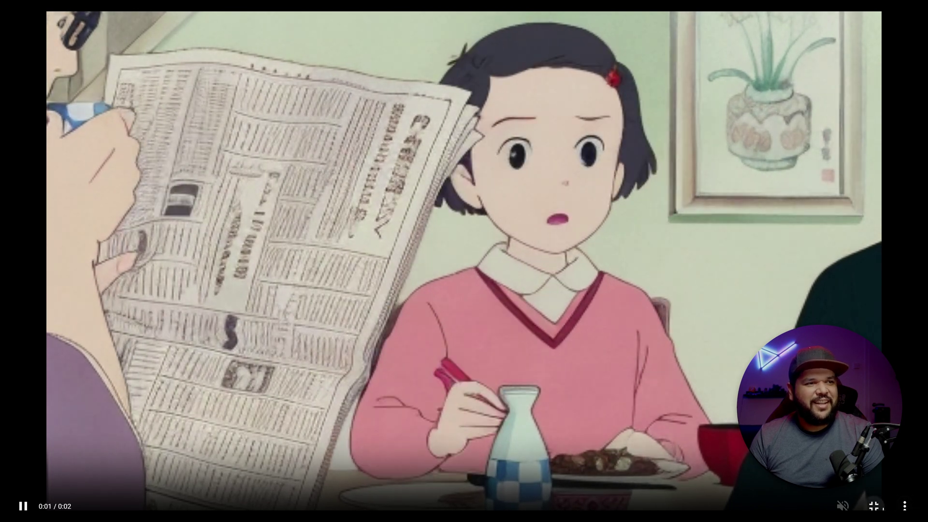
key(Escape)
scroll(698, 407, up, 1)
scroll(697, 407, up, 3)
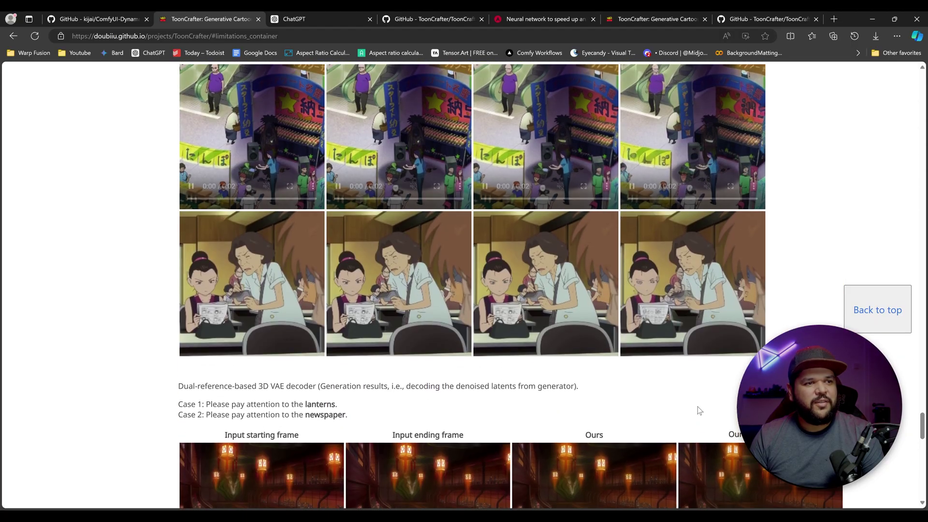
Step: Watch the Bisection (n=2) interpolation result full screen and return
scroll(691, 398, up, 3)
scroll(692, 394, down, 10)
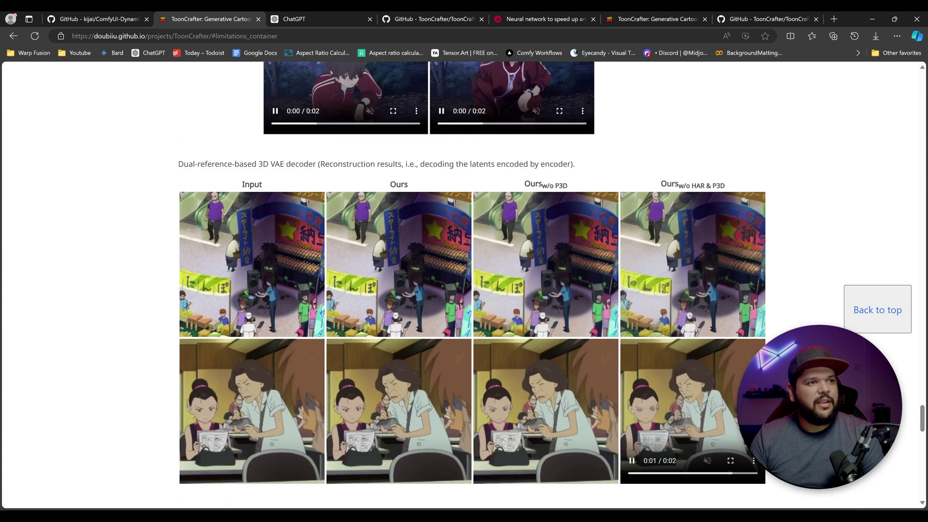
scroll(640, 391, up, 5)
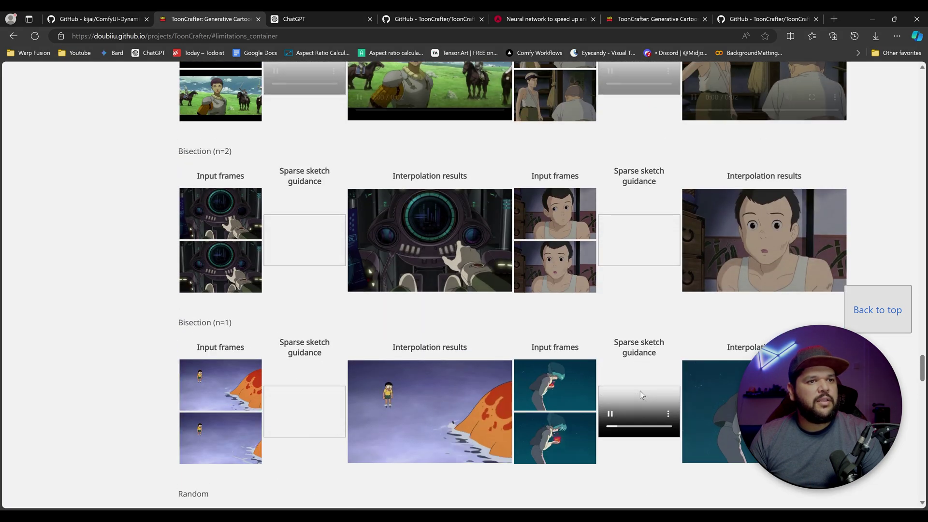
scroll(641, 392, up, 2)
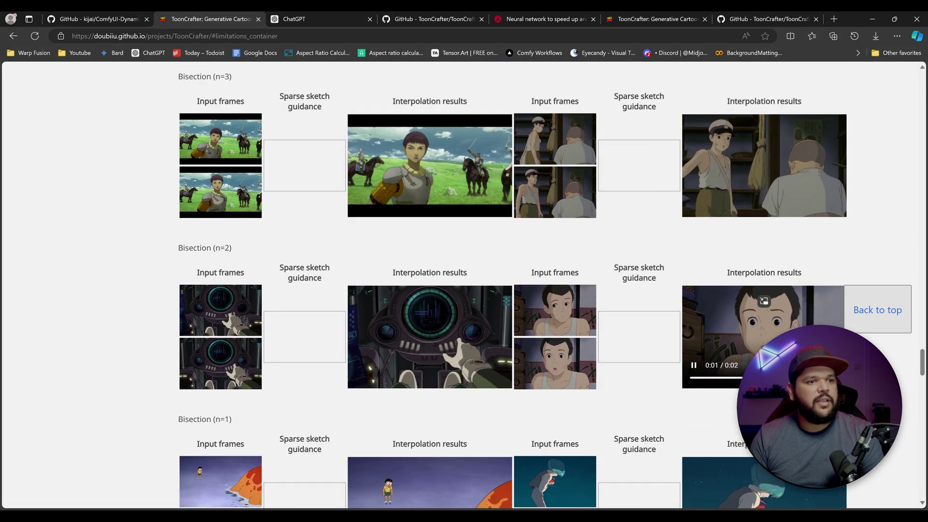
click(764, 301)
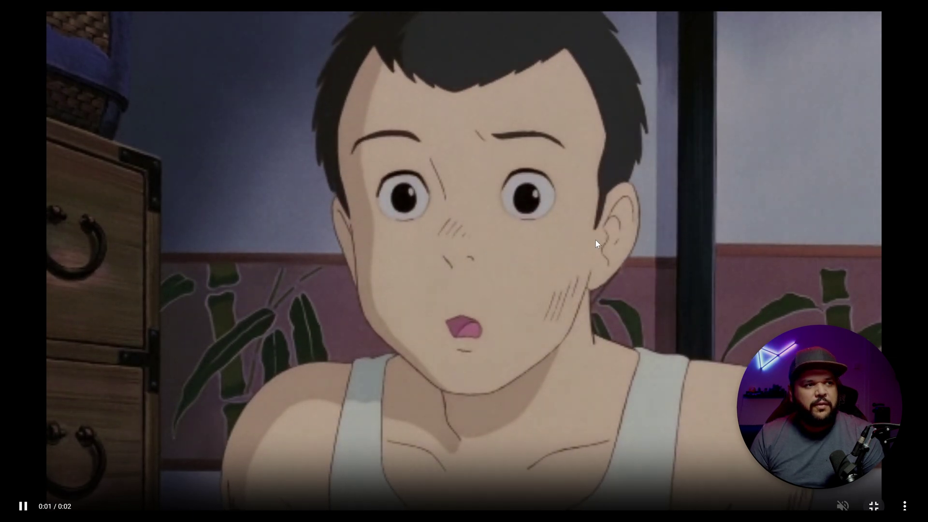
click(874, 506)
Step: View the woman's sketch-guided interpolation result full screen, then exit
scroll(698, 408, up, 5)
scroll(698, 407, up, 1)
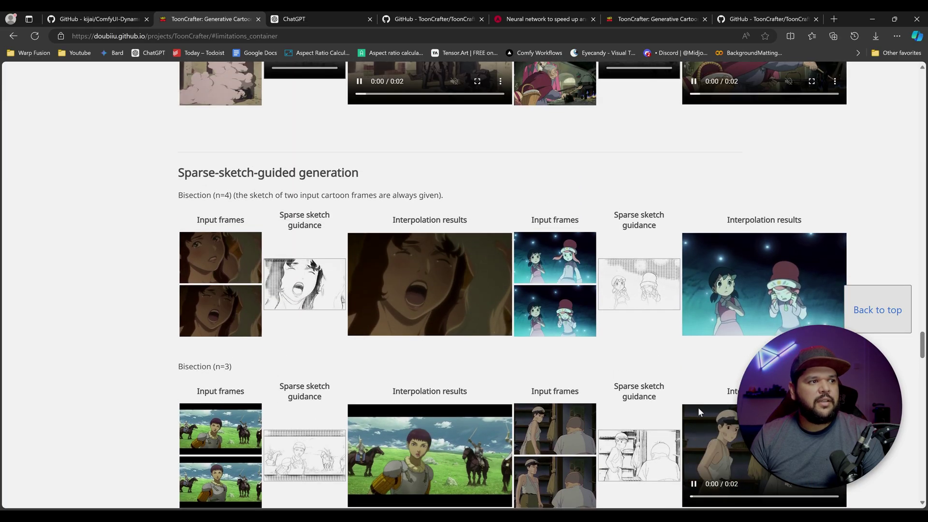
double_click(430, 285)
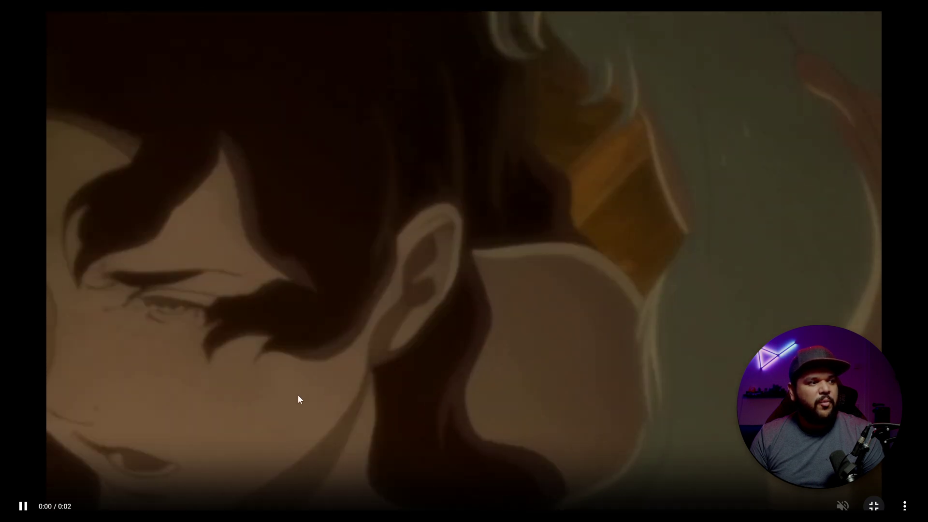
key(Escape)
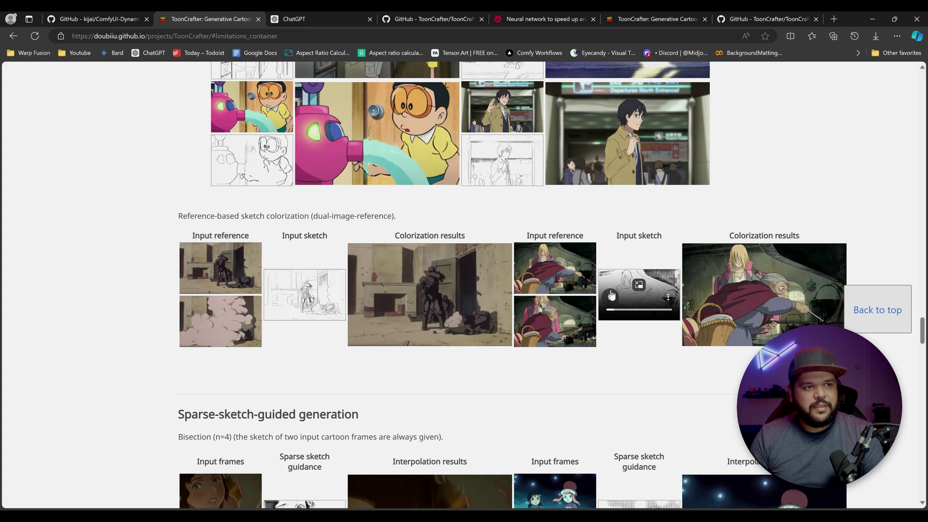
Step: Watch the input sketch comparison clip full screen and return to the page
click(638, 285)
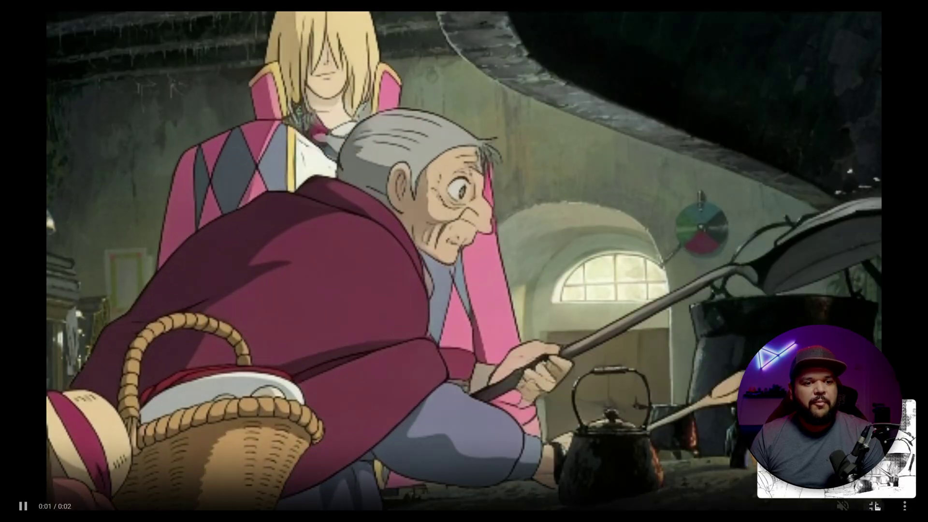
click(875, 506)
scroll(694, 405, down, 2)
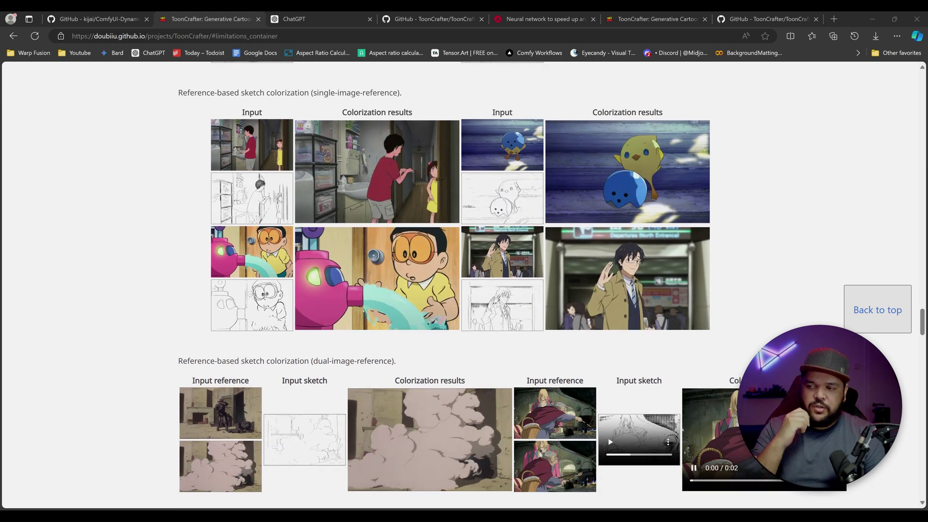
scroll(639, 361, up, 2)
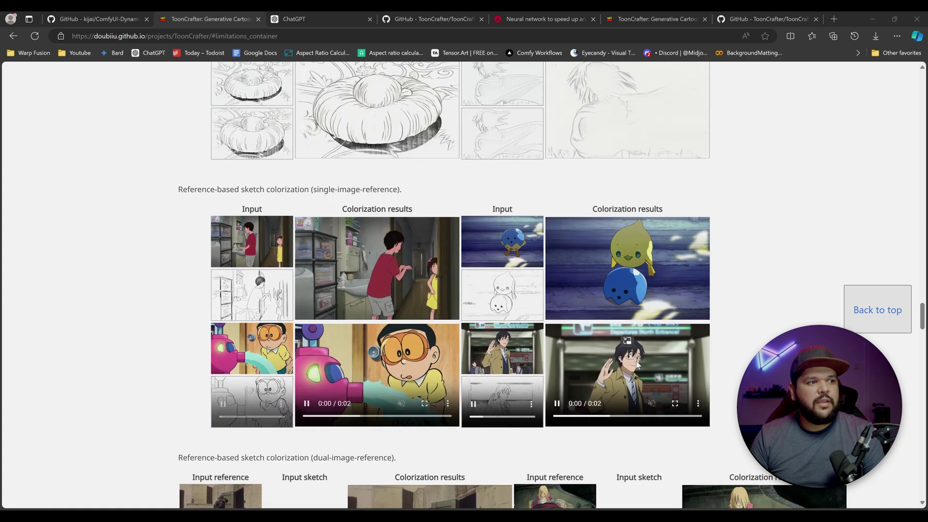
scroll(636, 364, down, 2)
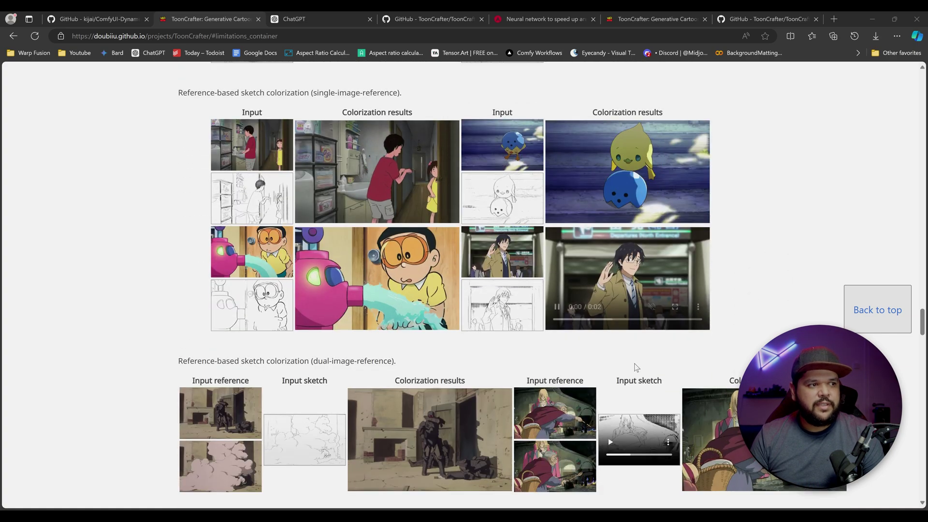
Step: Watch the pink-machine colorization result full screen, then exit
click(424, 308)
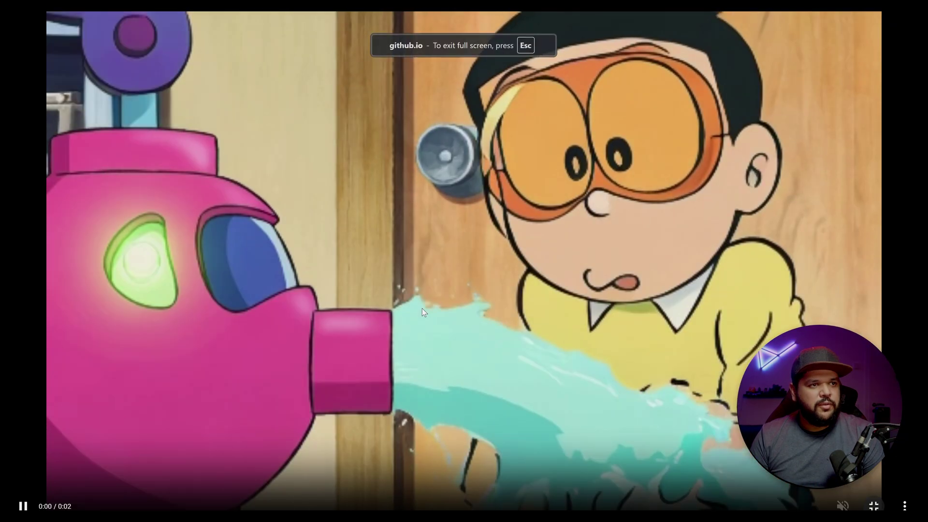
click(876, 506)
scroll(555, 367, up, 7)
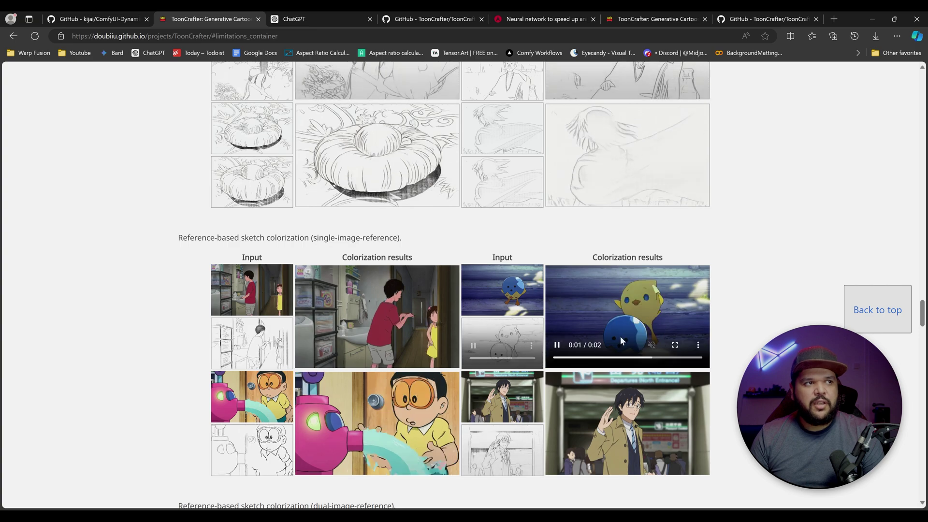
Step: Scroll up through the comparison grids to the top of the ToonCrafter page
scroll(628, 353, up, 14)
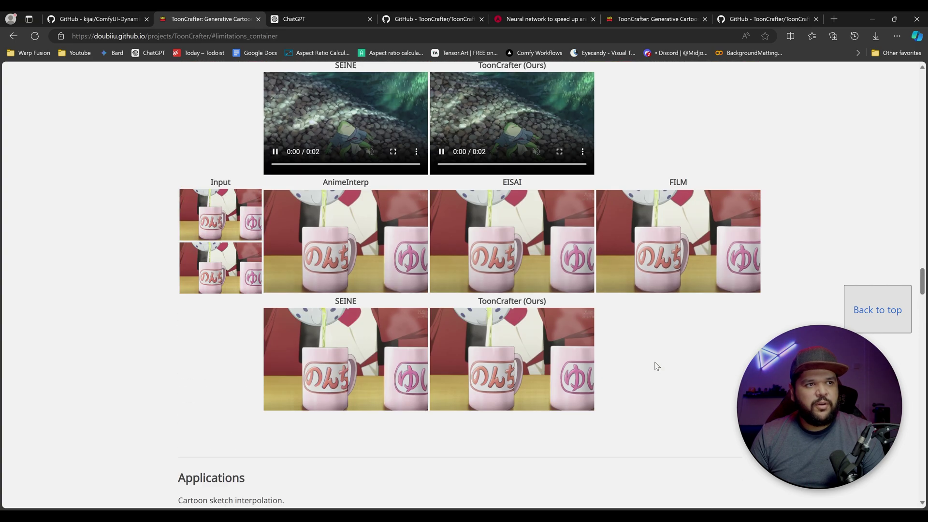
scroll(628, 334, up, 4)
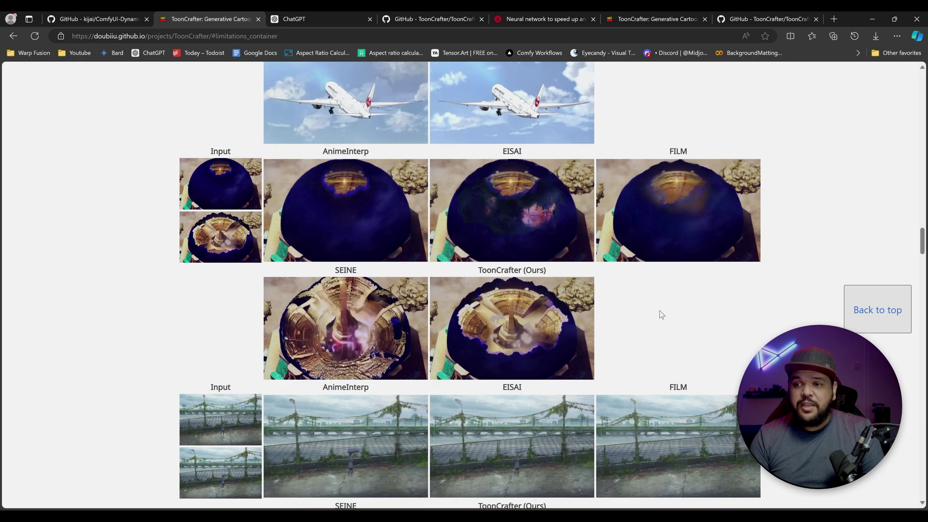
scroll(662, 315, up, 6)
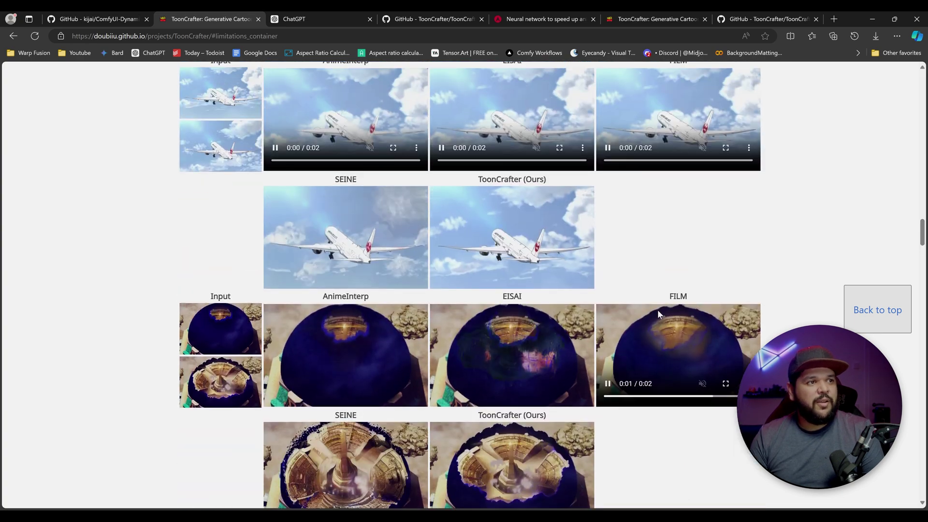
scroll(658, 315, up, 20)
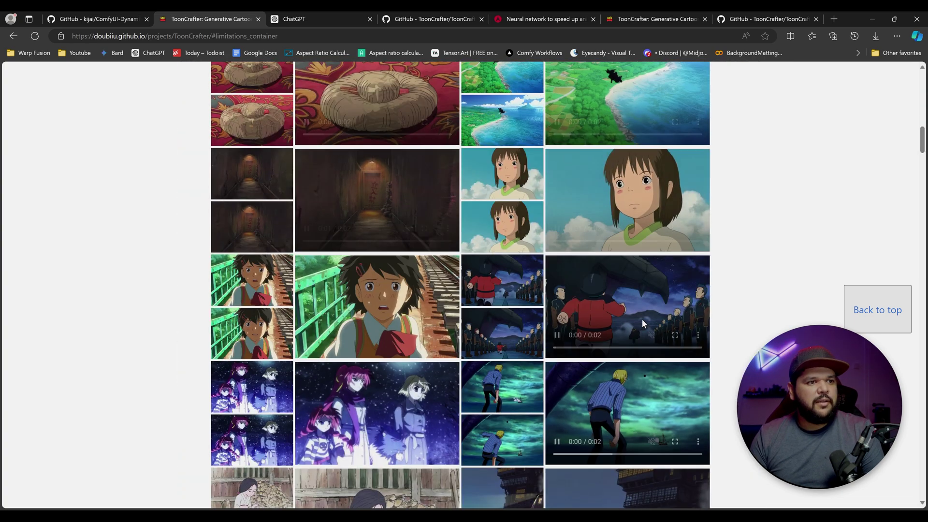
scroll(642, 319, up, 11)
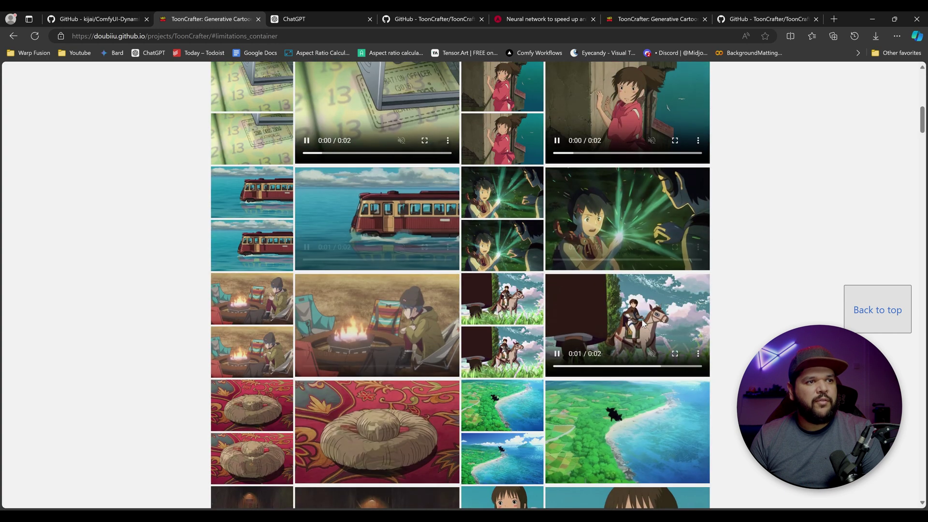
scroll(642, 319, up, 5)
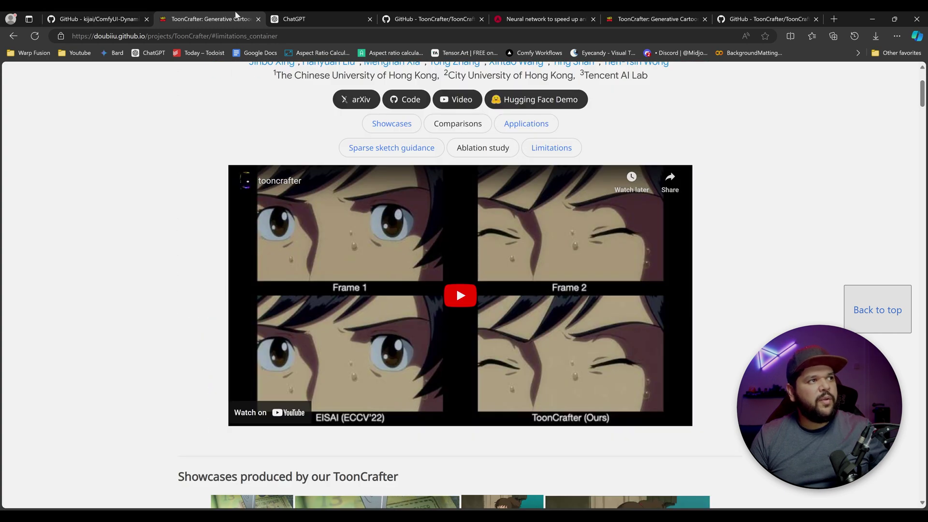
scroll(259, 265, up, 3)
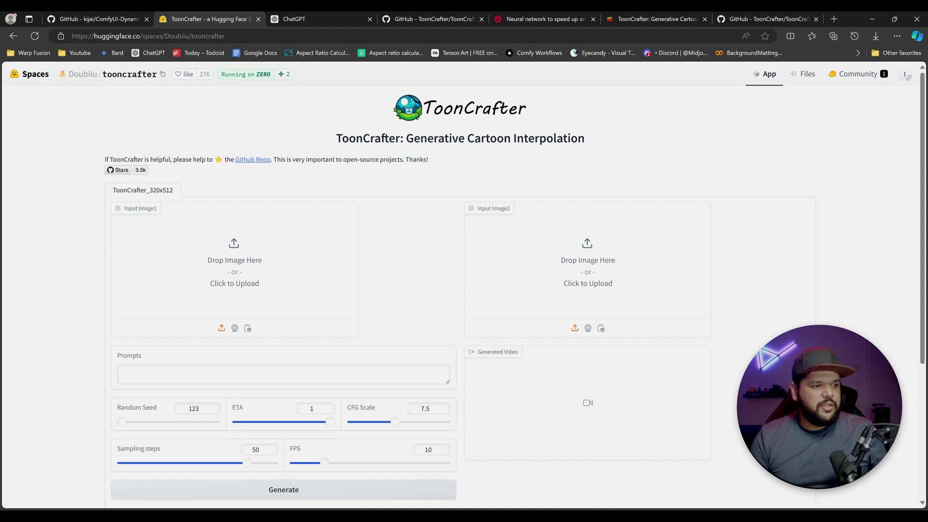
Step: Paste the first Goku frame into Input Image1 and carry the second toward Input Image2
key(ctrl+v)
drag(234, 271, 238, 19)
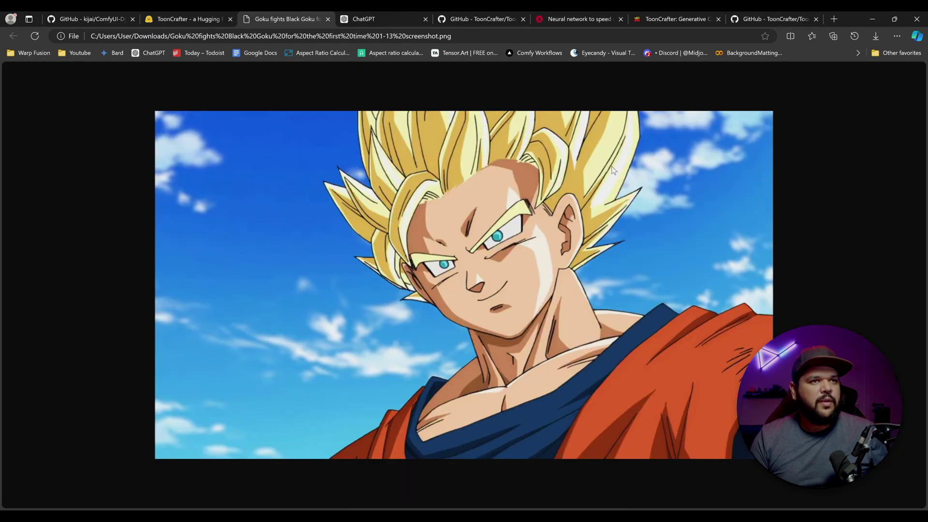
Step: Close the opened Goku image tab and drop the second Goku frame into Input Image2
click(206, 18)
click(328, 19)
drag(234, 270, 610, 251)
scroll(462, 285, down, 3)
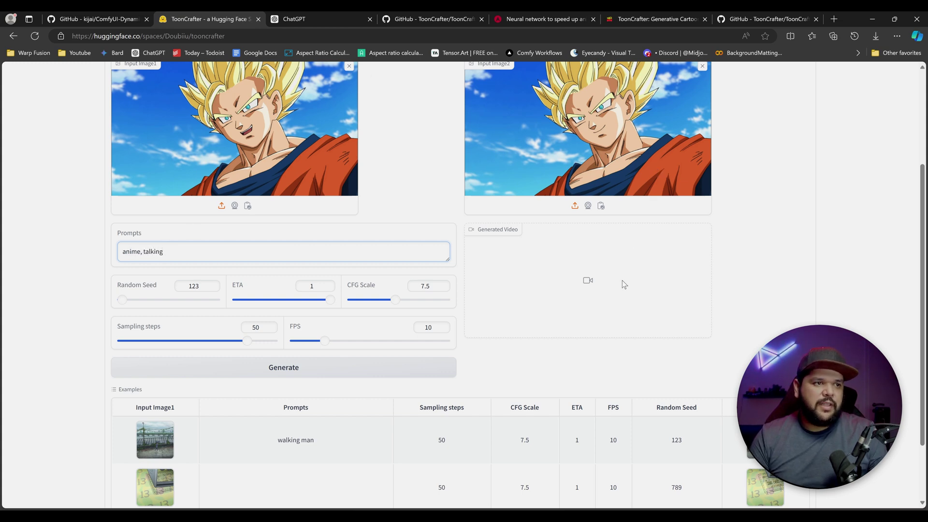
scroll(345, 382, up, 3)
scroll(383, 379, down, 3)
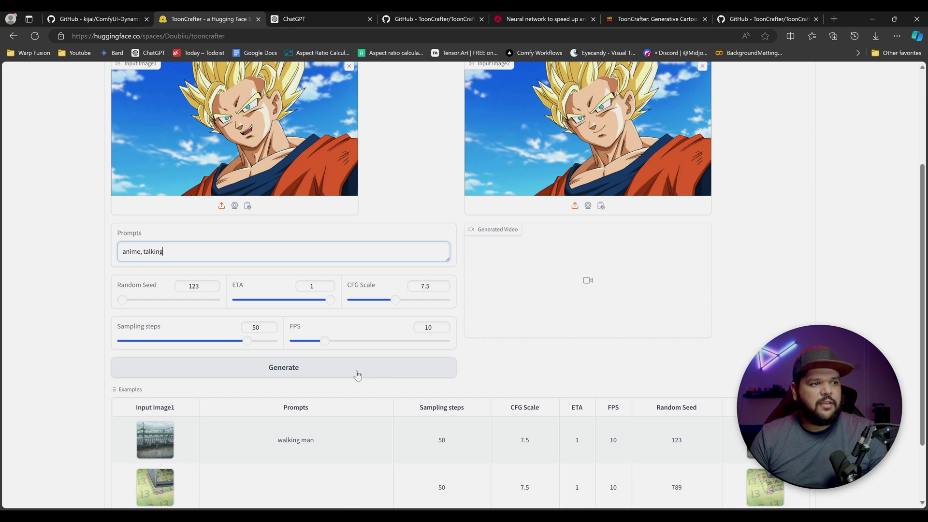
Step: Generate the 'anime, talking' Goku interpolation, then switch to the DynamiCrafterWrapper repository
click(357, 375)
scroll(358, 375, up, 3)
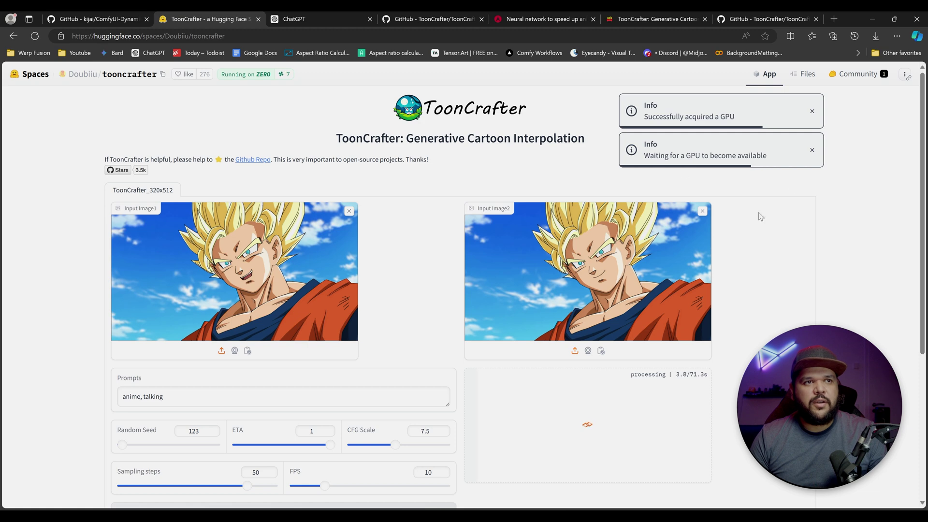
scroll(849, 232, down, 3)
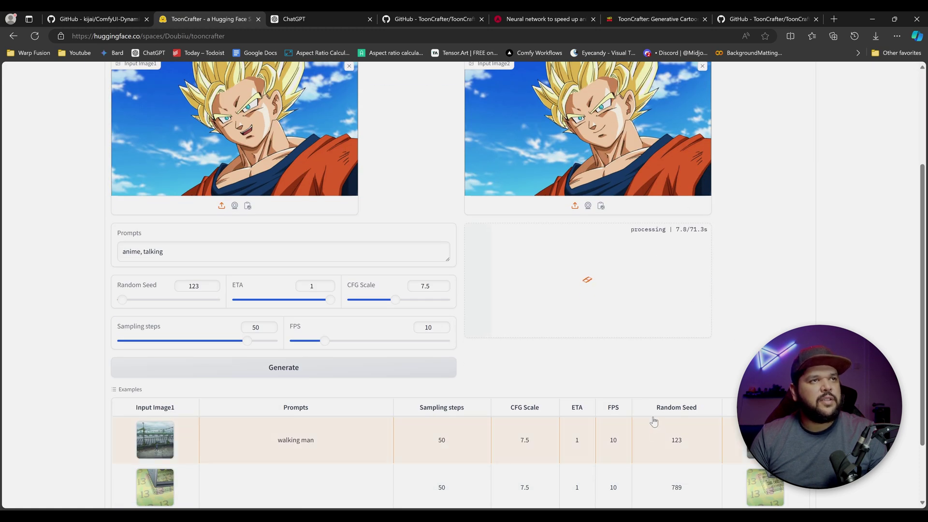
key(ctrl+shift+Tab)
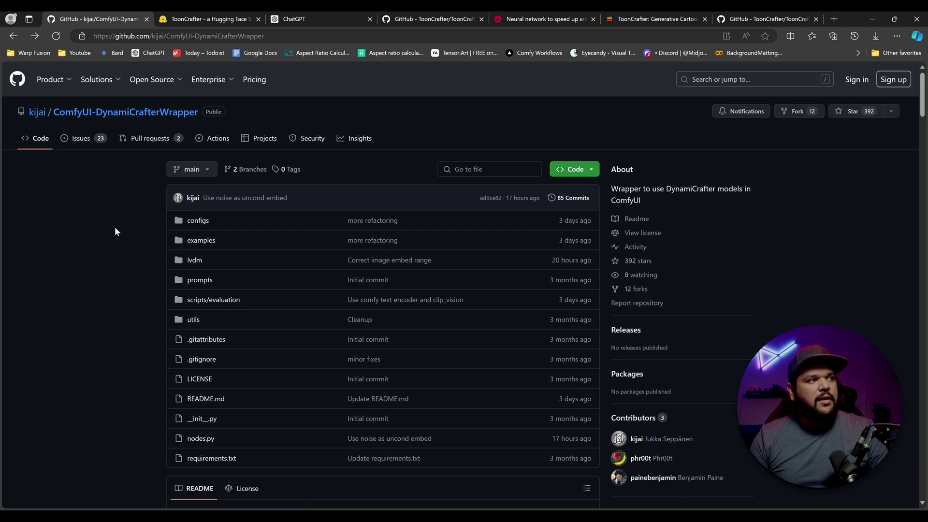
Step: Scroll up and down through the current GitHub page of the DynamiCrafterWrapper repository
scroll(134, 223, down, 9)
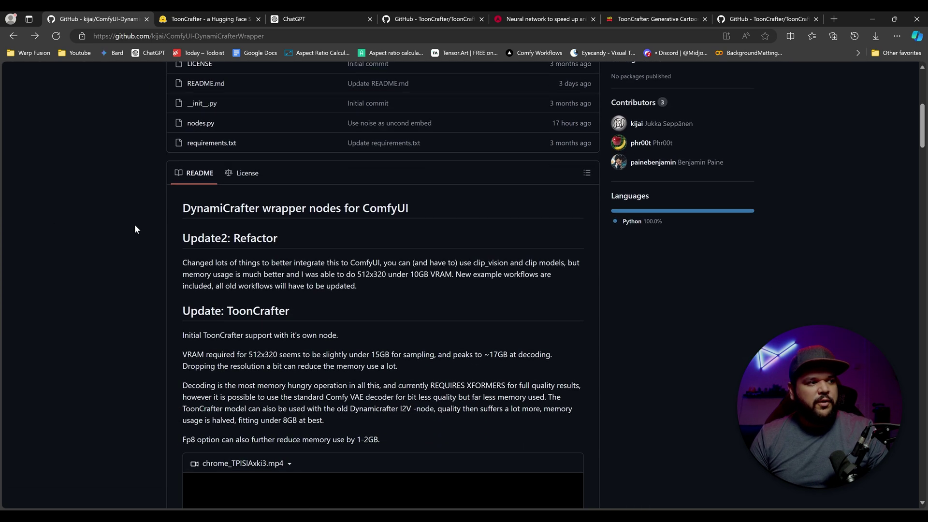
scroll(266, 241, down, 15)
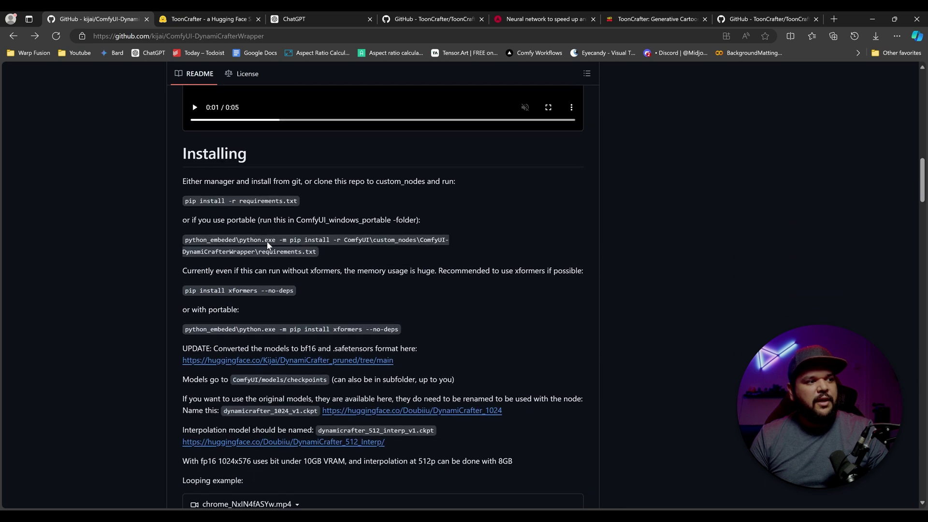
scroll(266, 240, up, 8)
scroll(265, 260, up, 15)
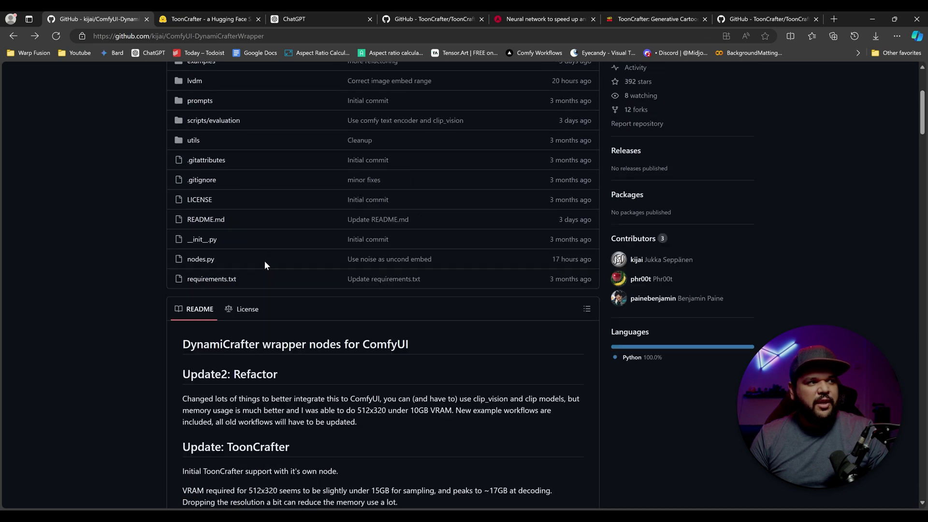
scroll(264, 264, down, 6)
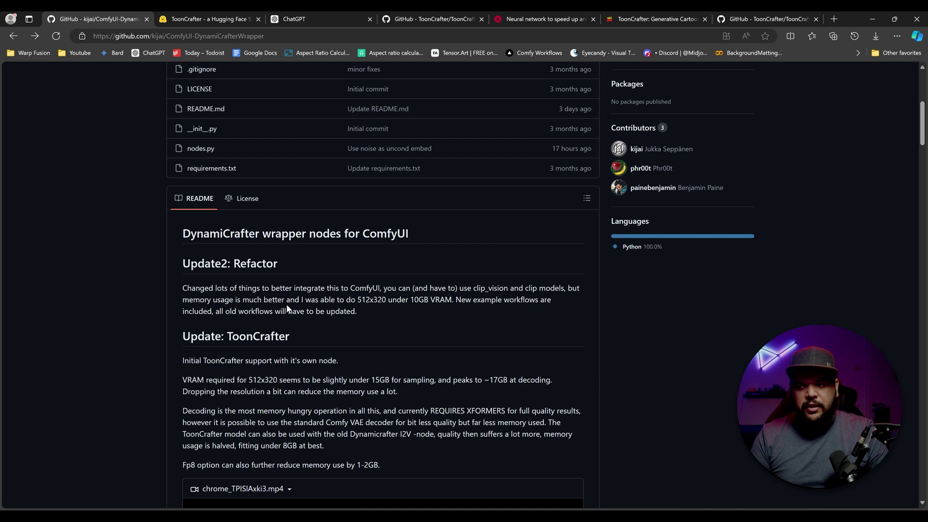
scroll(286, 303, down, 10)
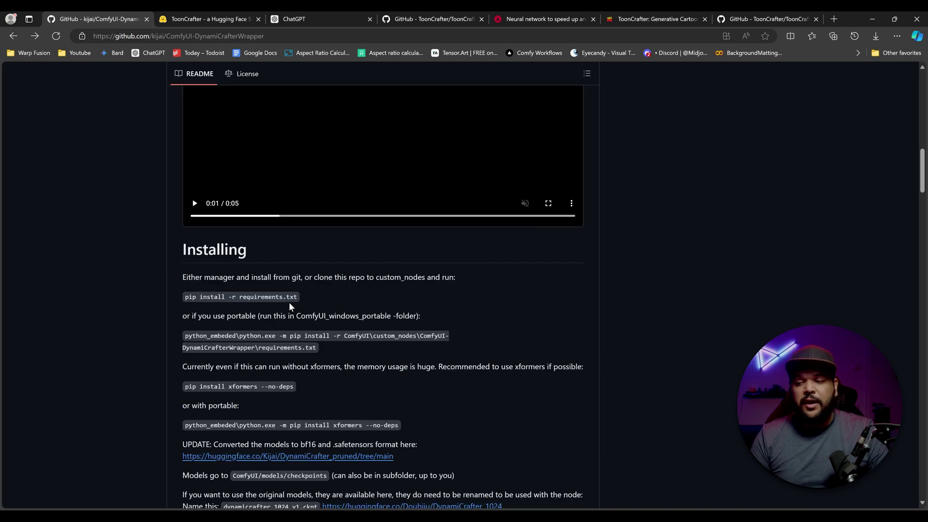
scroll(287, 306, up, 15)
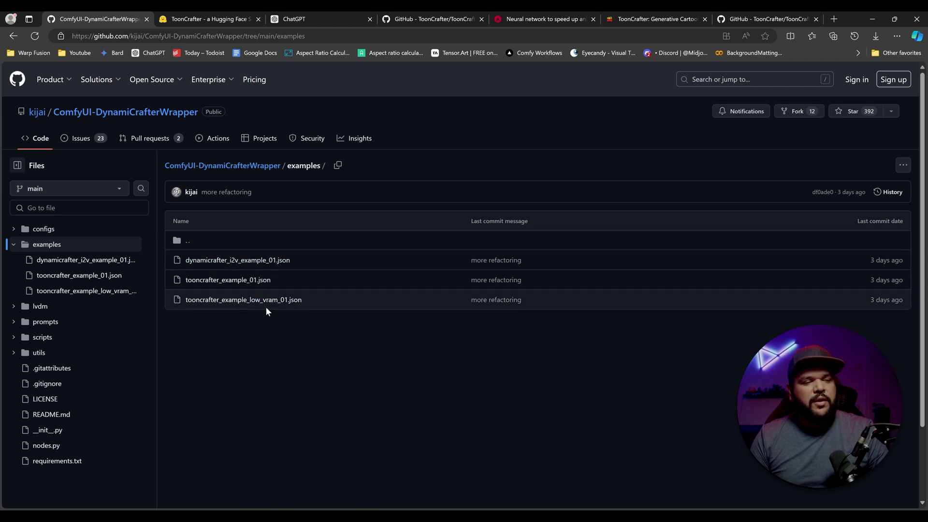
Step: Return to the repository root and scroll to the README's VRAM notes and installation steps
key(alt+Left)
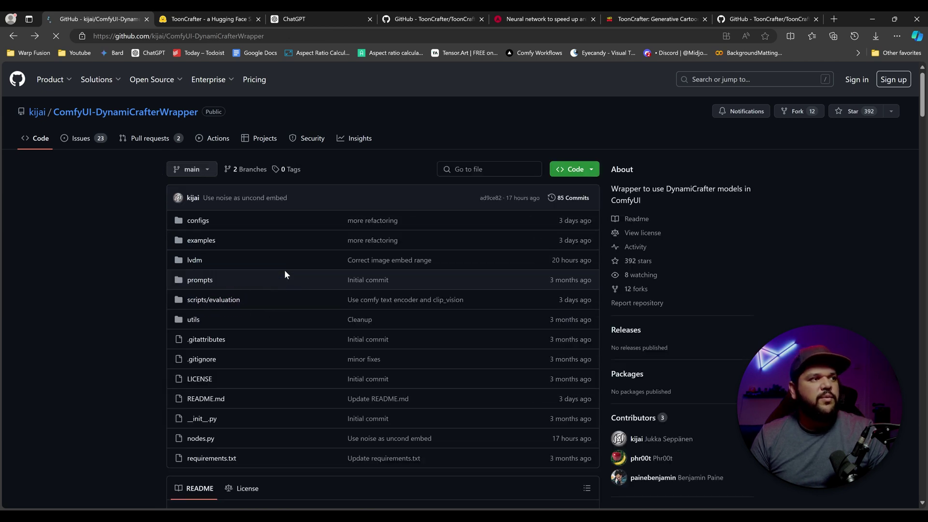
scroll(284, 273, down, 10)
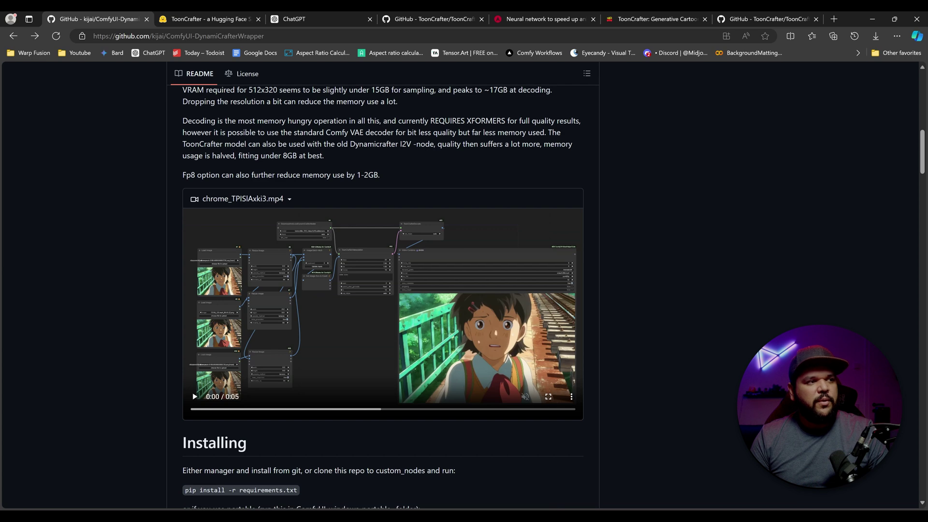
key(ctrl+Tab)
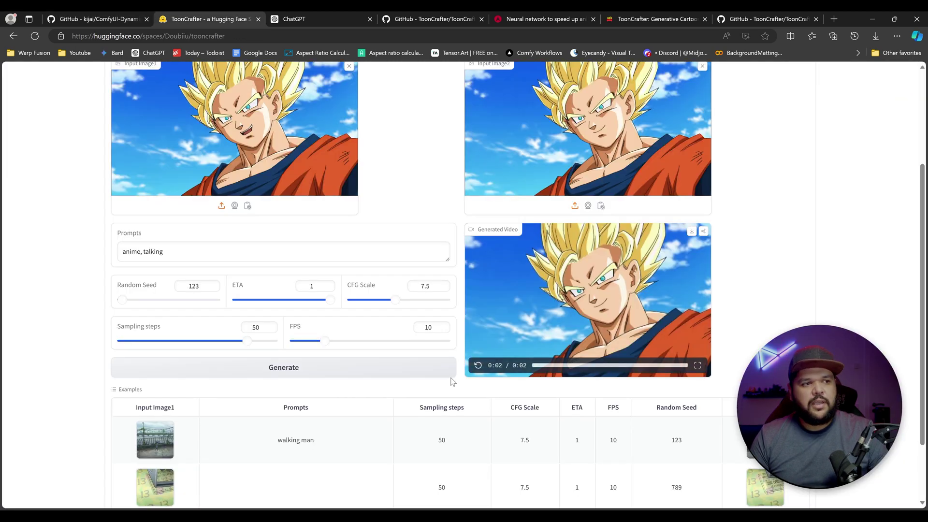
click(478, 366)
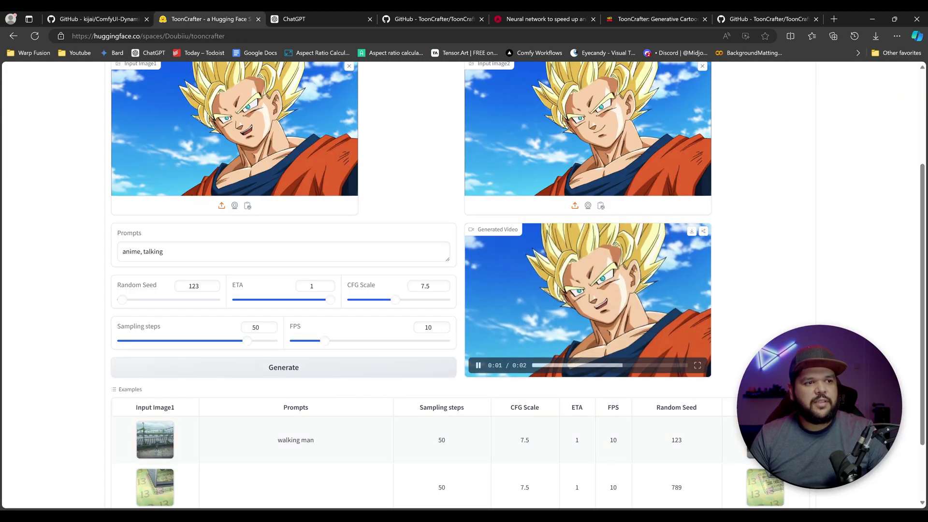
click(697, 365)
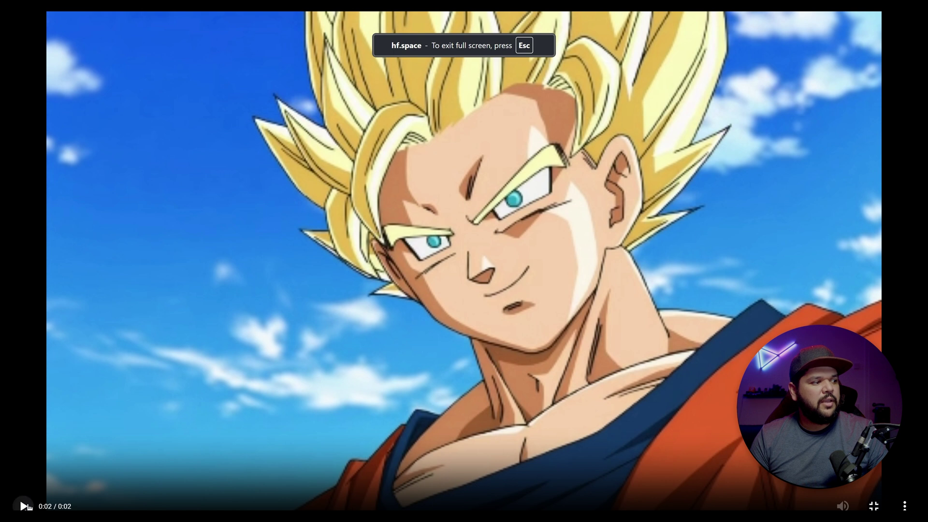
click(23, 506)
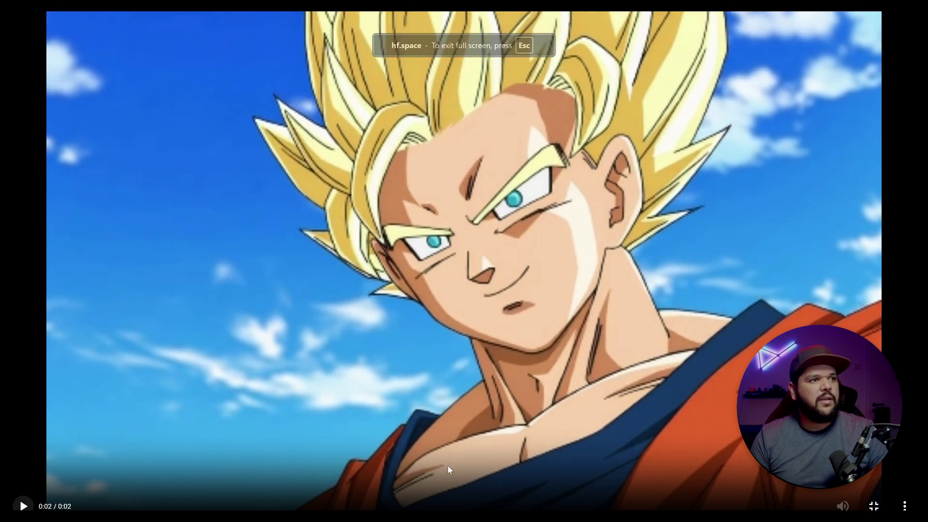
click(23, 506)
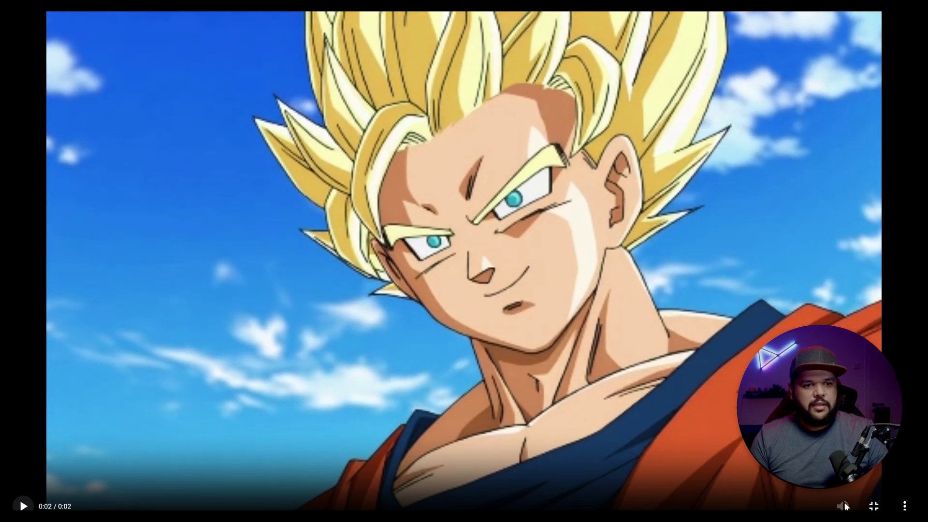
click(871, 506)
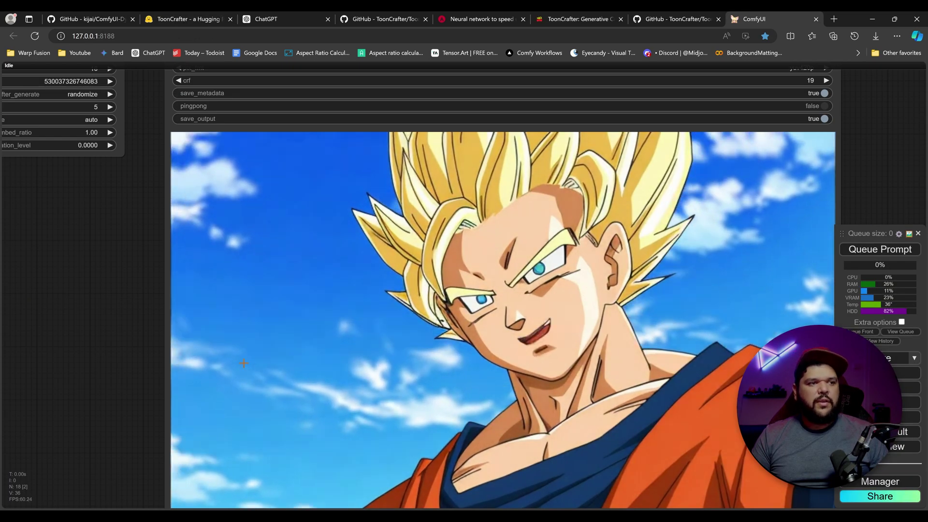
Step: Zoom and pan the canvas to the second ToonCrafterInterpolation setup (fs 10) and its Video Combine preview
scroll(243, 363, down, 2)
click(891, 249)
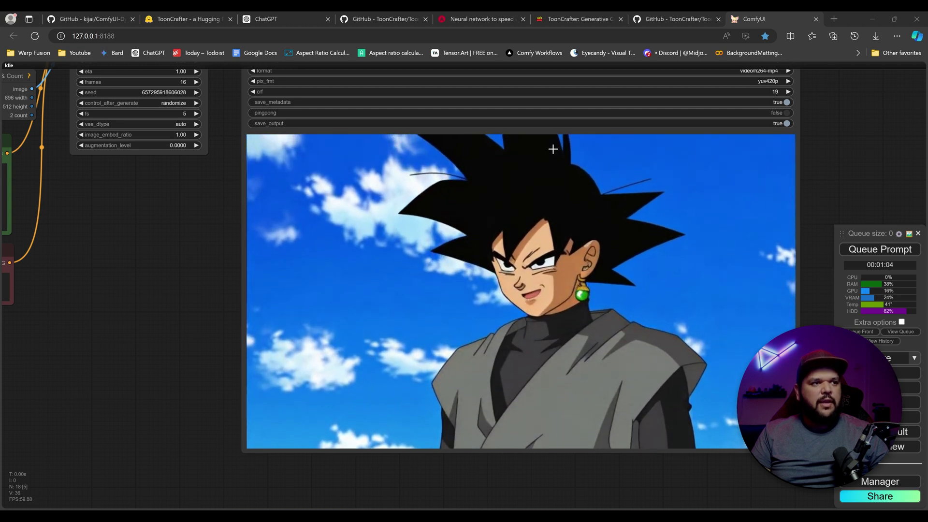
scroll(529, 193, up, 2)
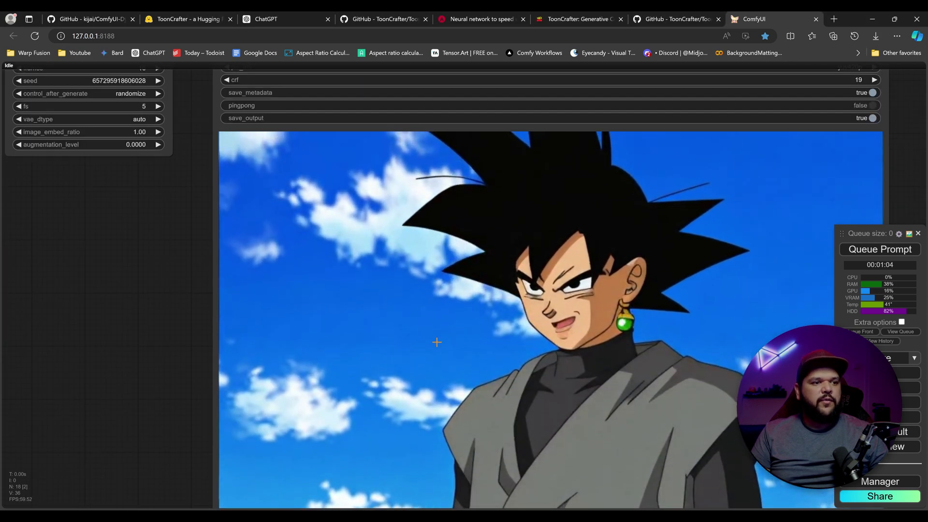
scroll(551, 340, down, 3)
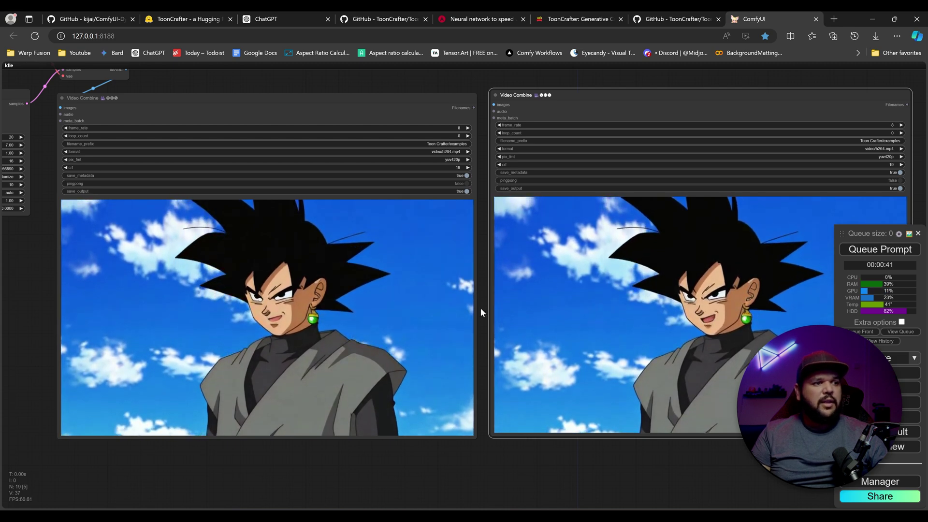
drag(480, 307, 770, 330)
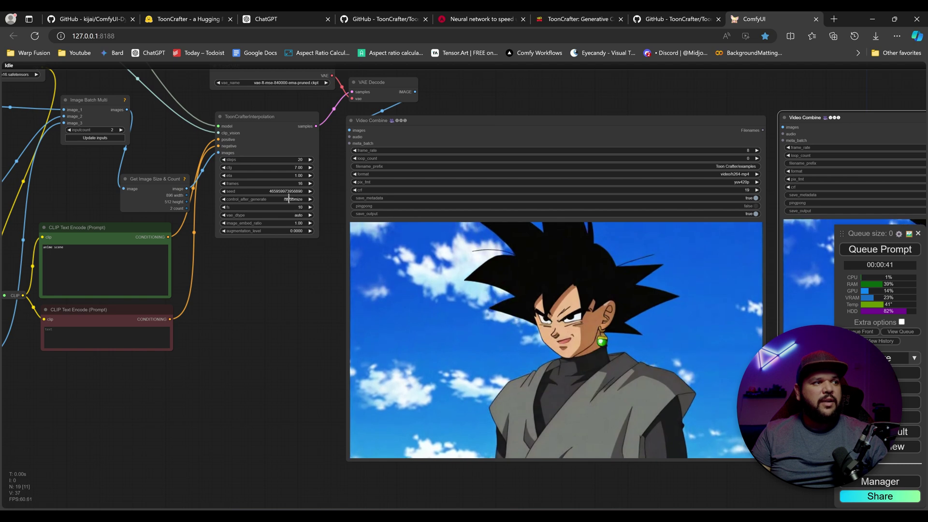
Step: Center the ToonCrafterInterpolation node (20 steps, cfg 7.00, 16 frames, fs 10) and compare it with the Hugging Face demo's settings
scroll(432, 376, down, 5)
scroll(467, 404, up, 8)
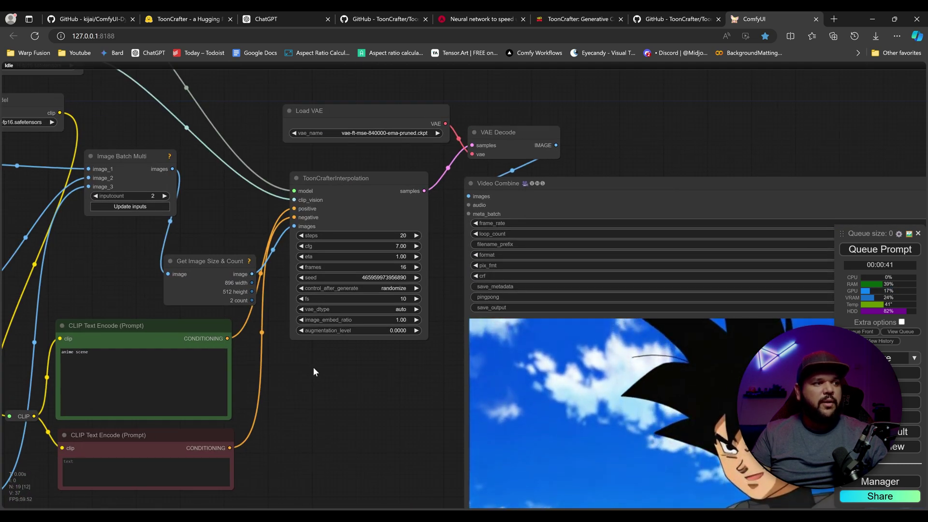
drag(340, 377, 283, 362)
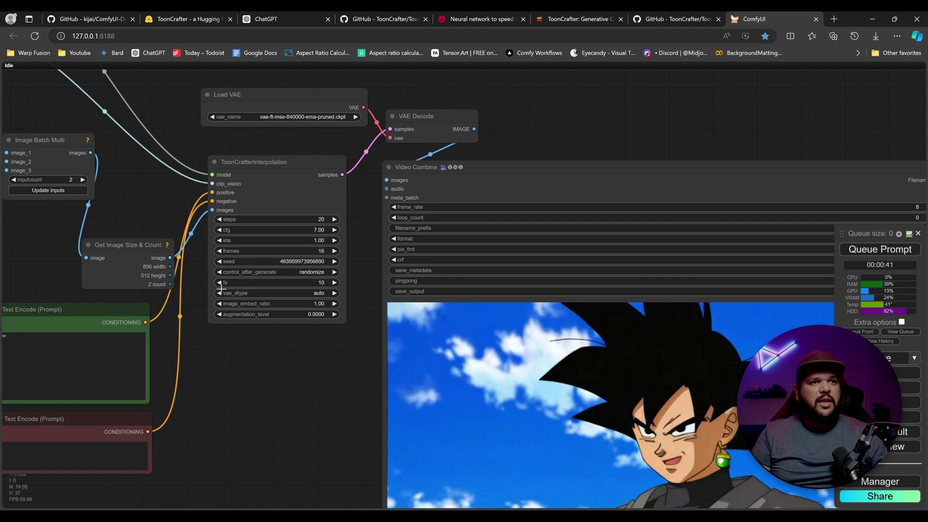
click(179, 19)
scroll(335, 353, down, 3)
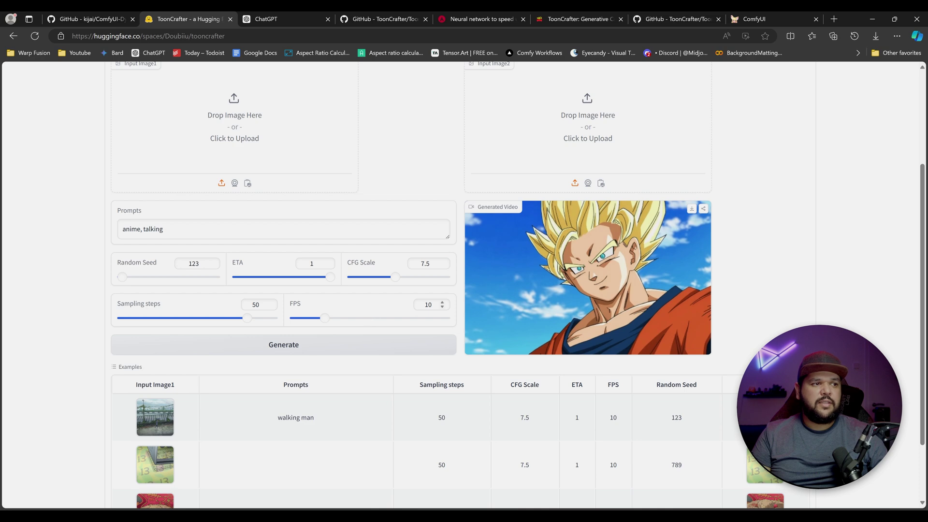
click(772, 20)
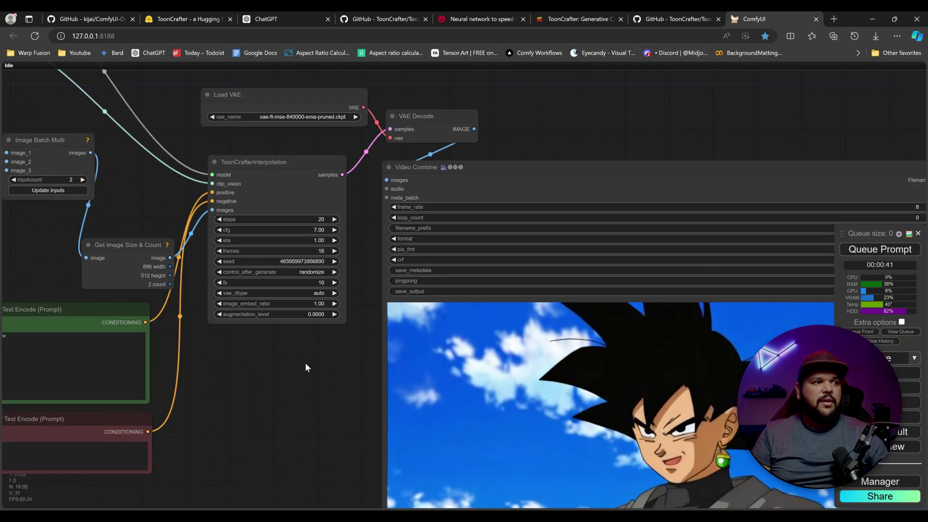
scroll(334, 372, down, 3)
scroll(145, 288, up, 2)
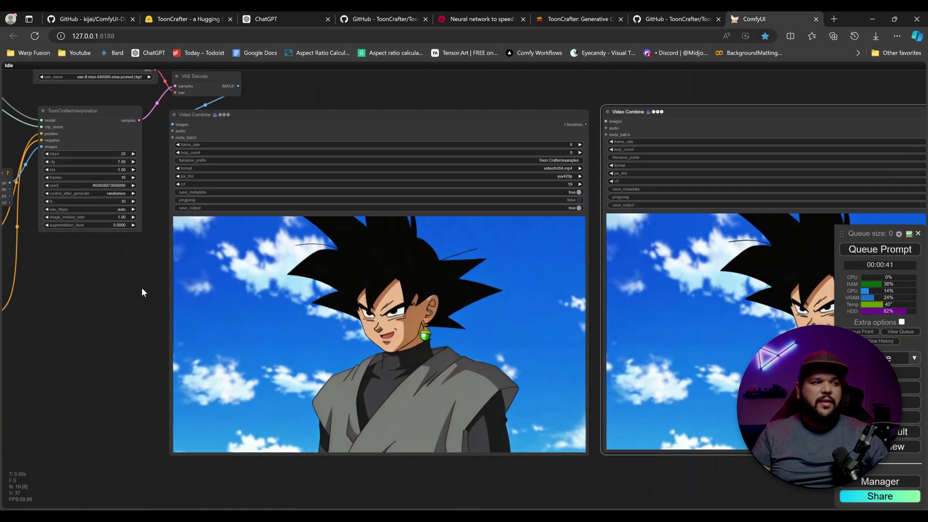
drag(582, 314, 423, 296)
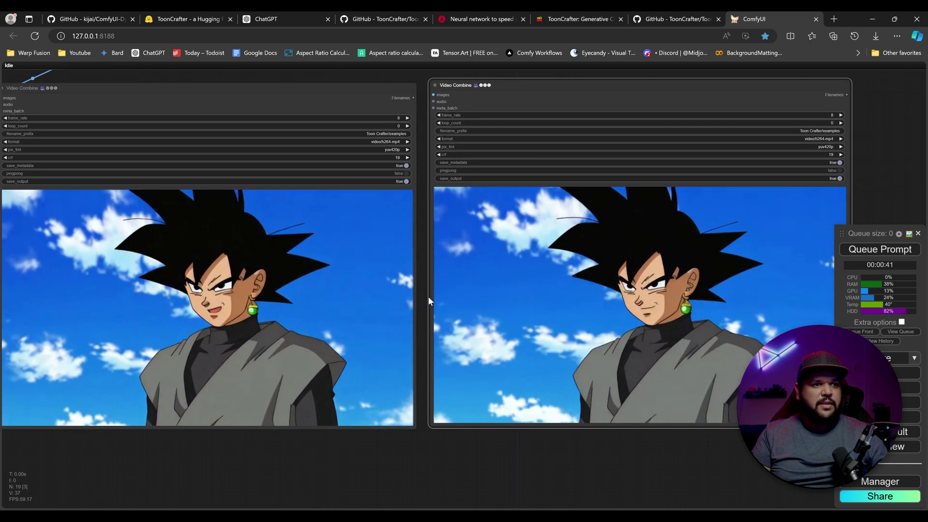
scroll(422, 297, up, 2)
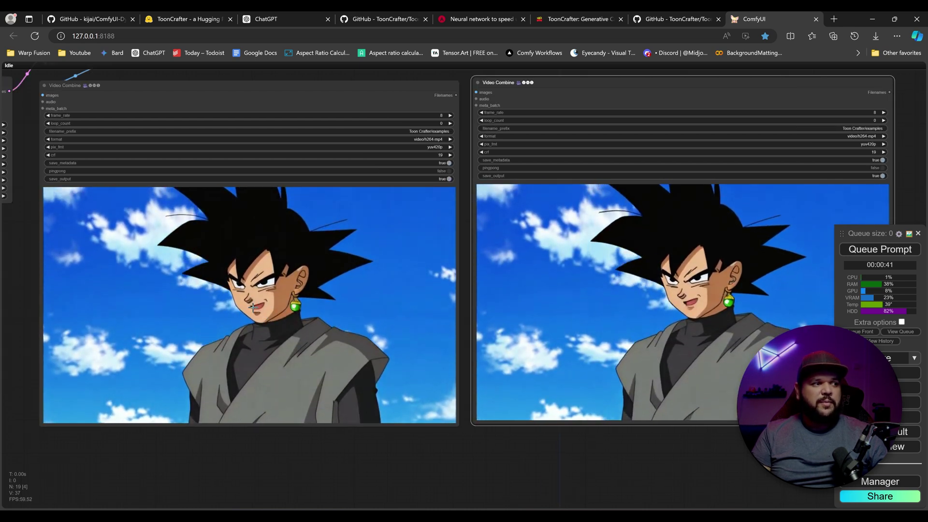
scroll(728, 366, up, 1)
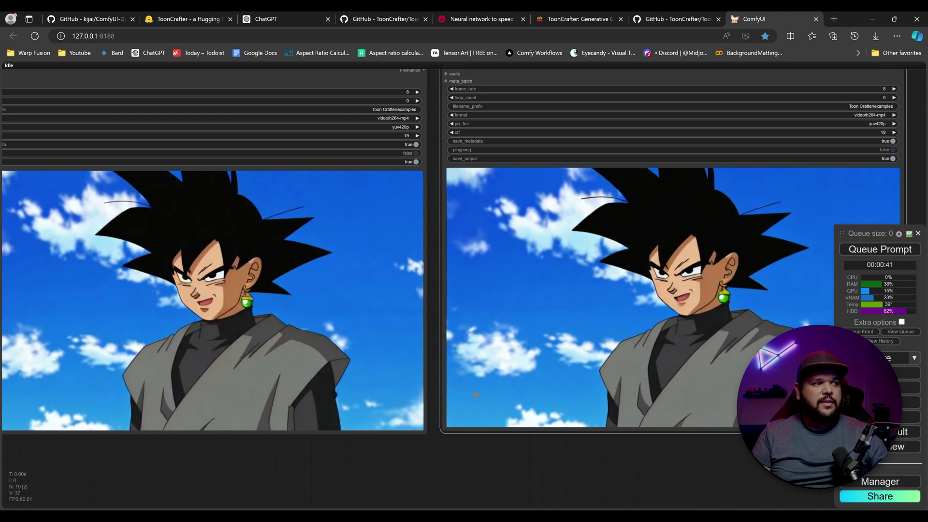
scroll(438, 331, down, 1)
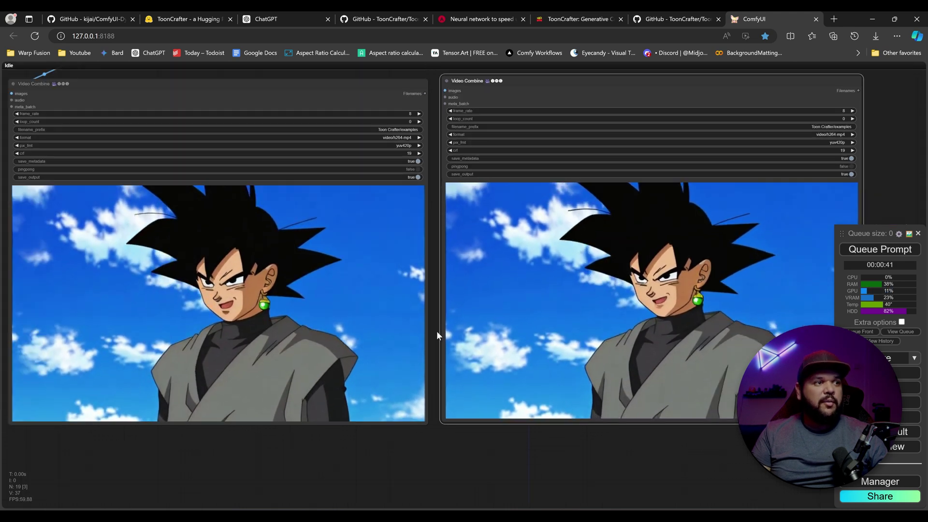
drag(437, 331, 684, 480)
drag(361, 432, 513, 369)
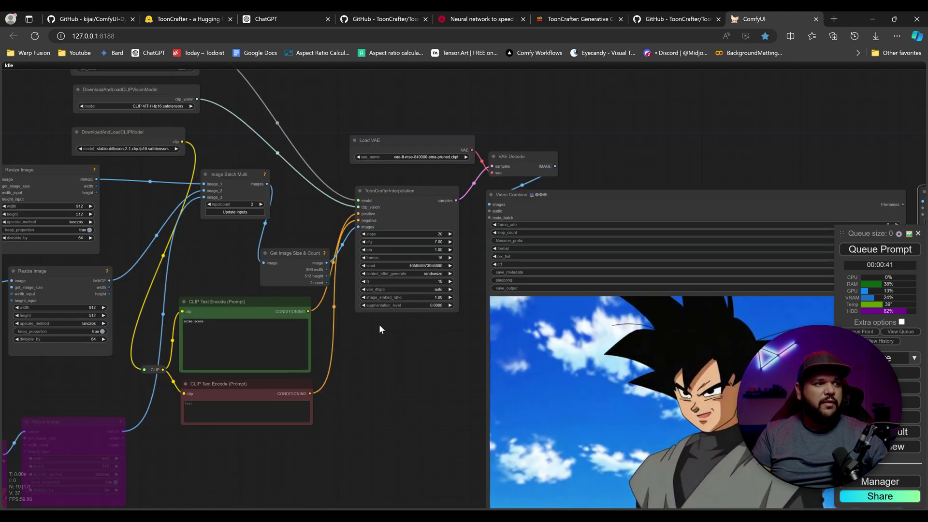
Step: Pan left to the two Goku Black Load Image nodes and their lanczos 912×512 Resize Image nodes
drag(363, 276, 260, 260)
scroll(315, 356, up, 2)
drag(314, 357, 538, 314)
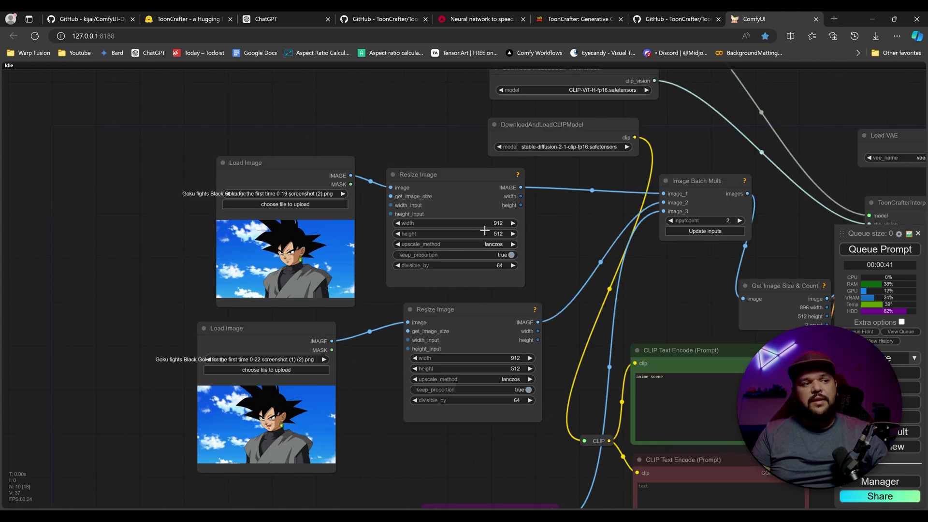
scroll(665, 315, down, 2)
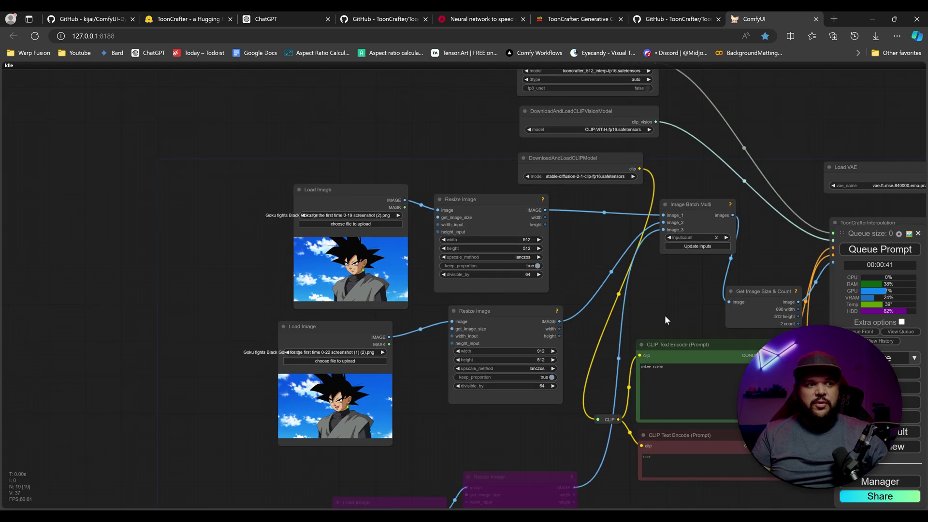